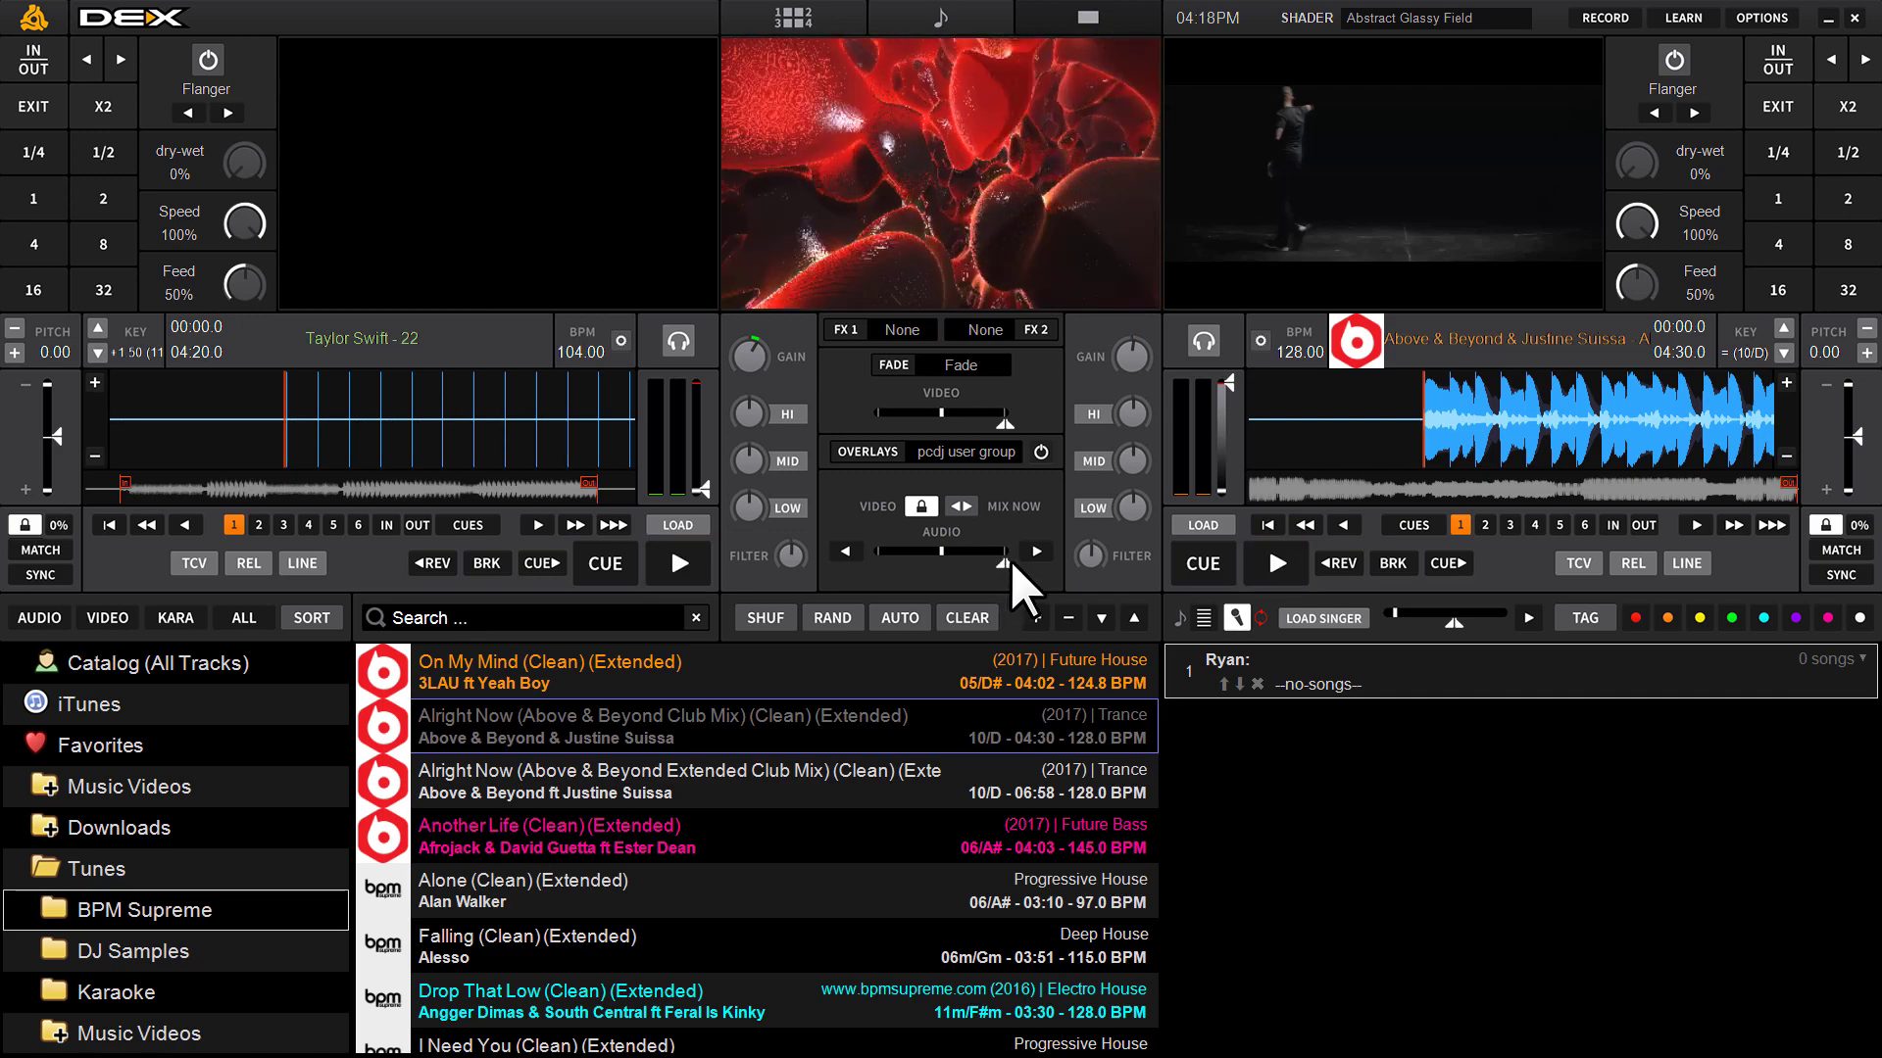
- Fade fully to the left deck and list Party Tyme Karaoke Catalog (All Tracks) from the top, starting at '22'
{"action": "left_click", "coordinate": [845, 552]}
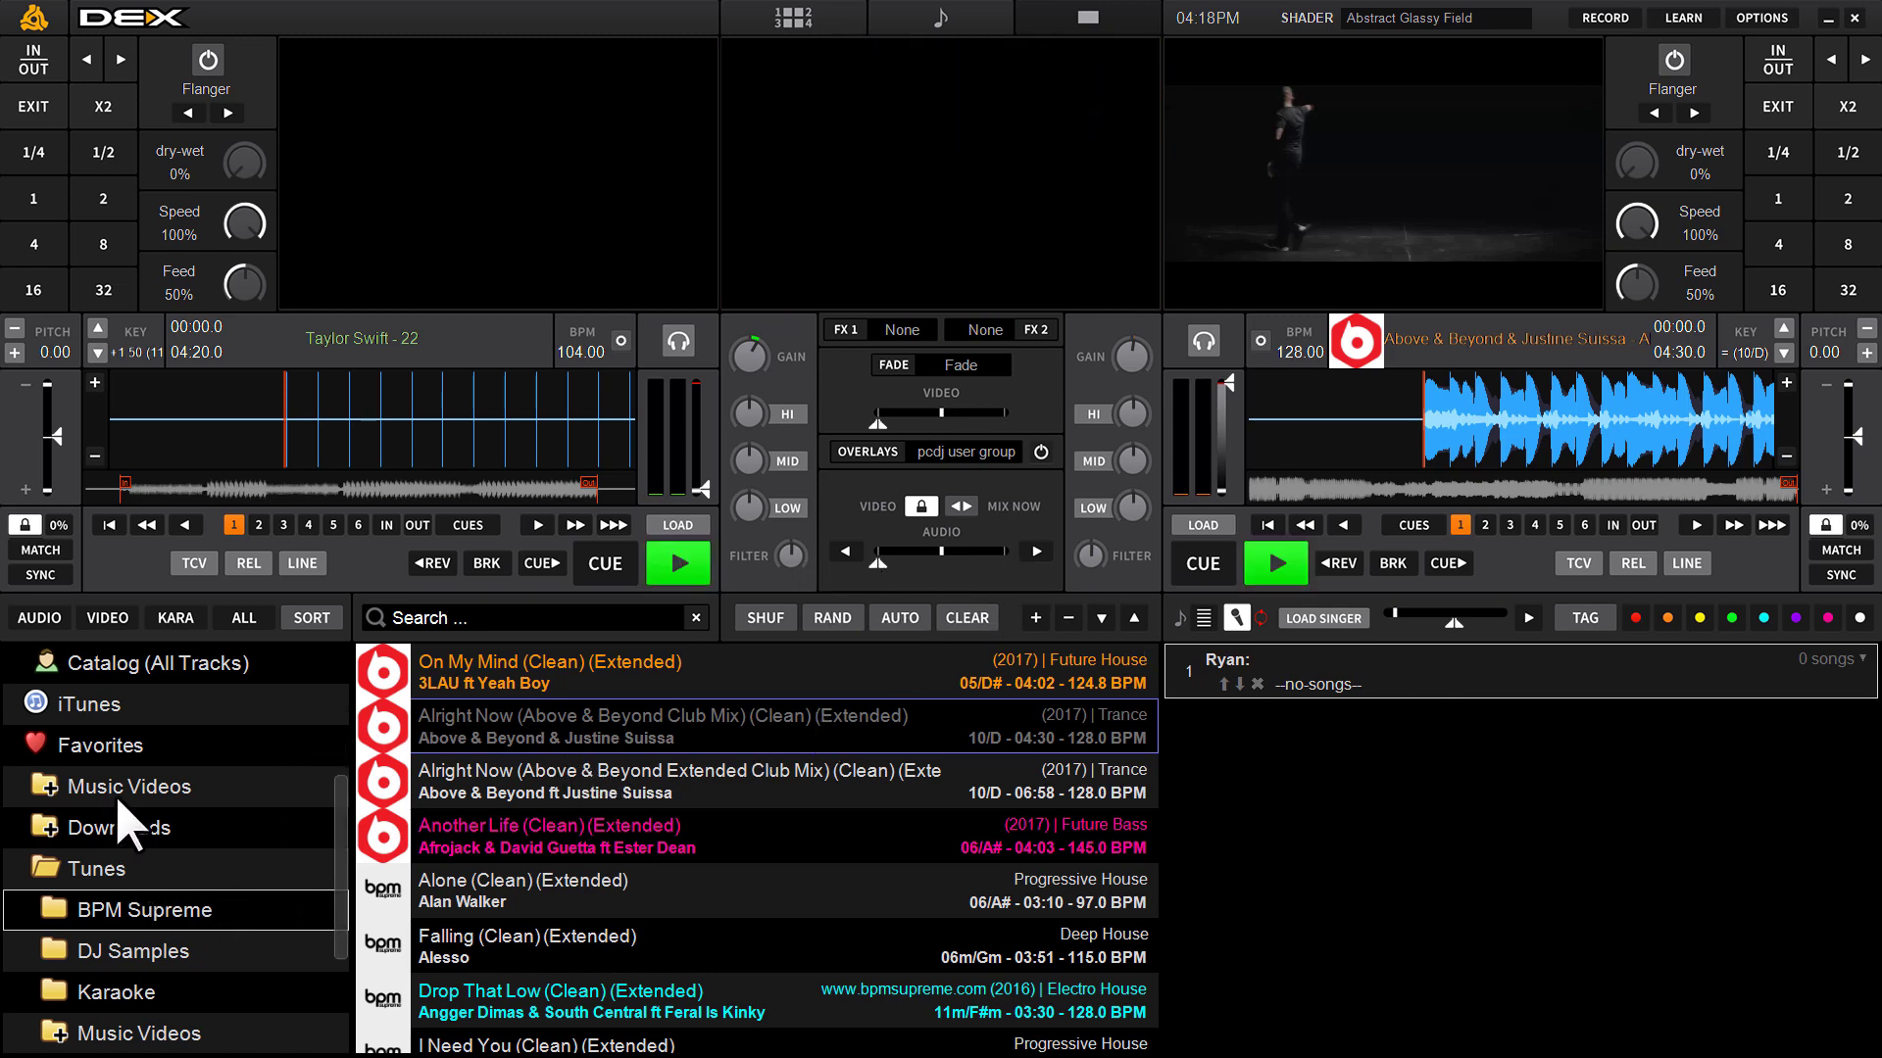
{"action": "scroll", "coordinate": [343, 692], "scroll_direction": "up", "scroll_amount": 3}
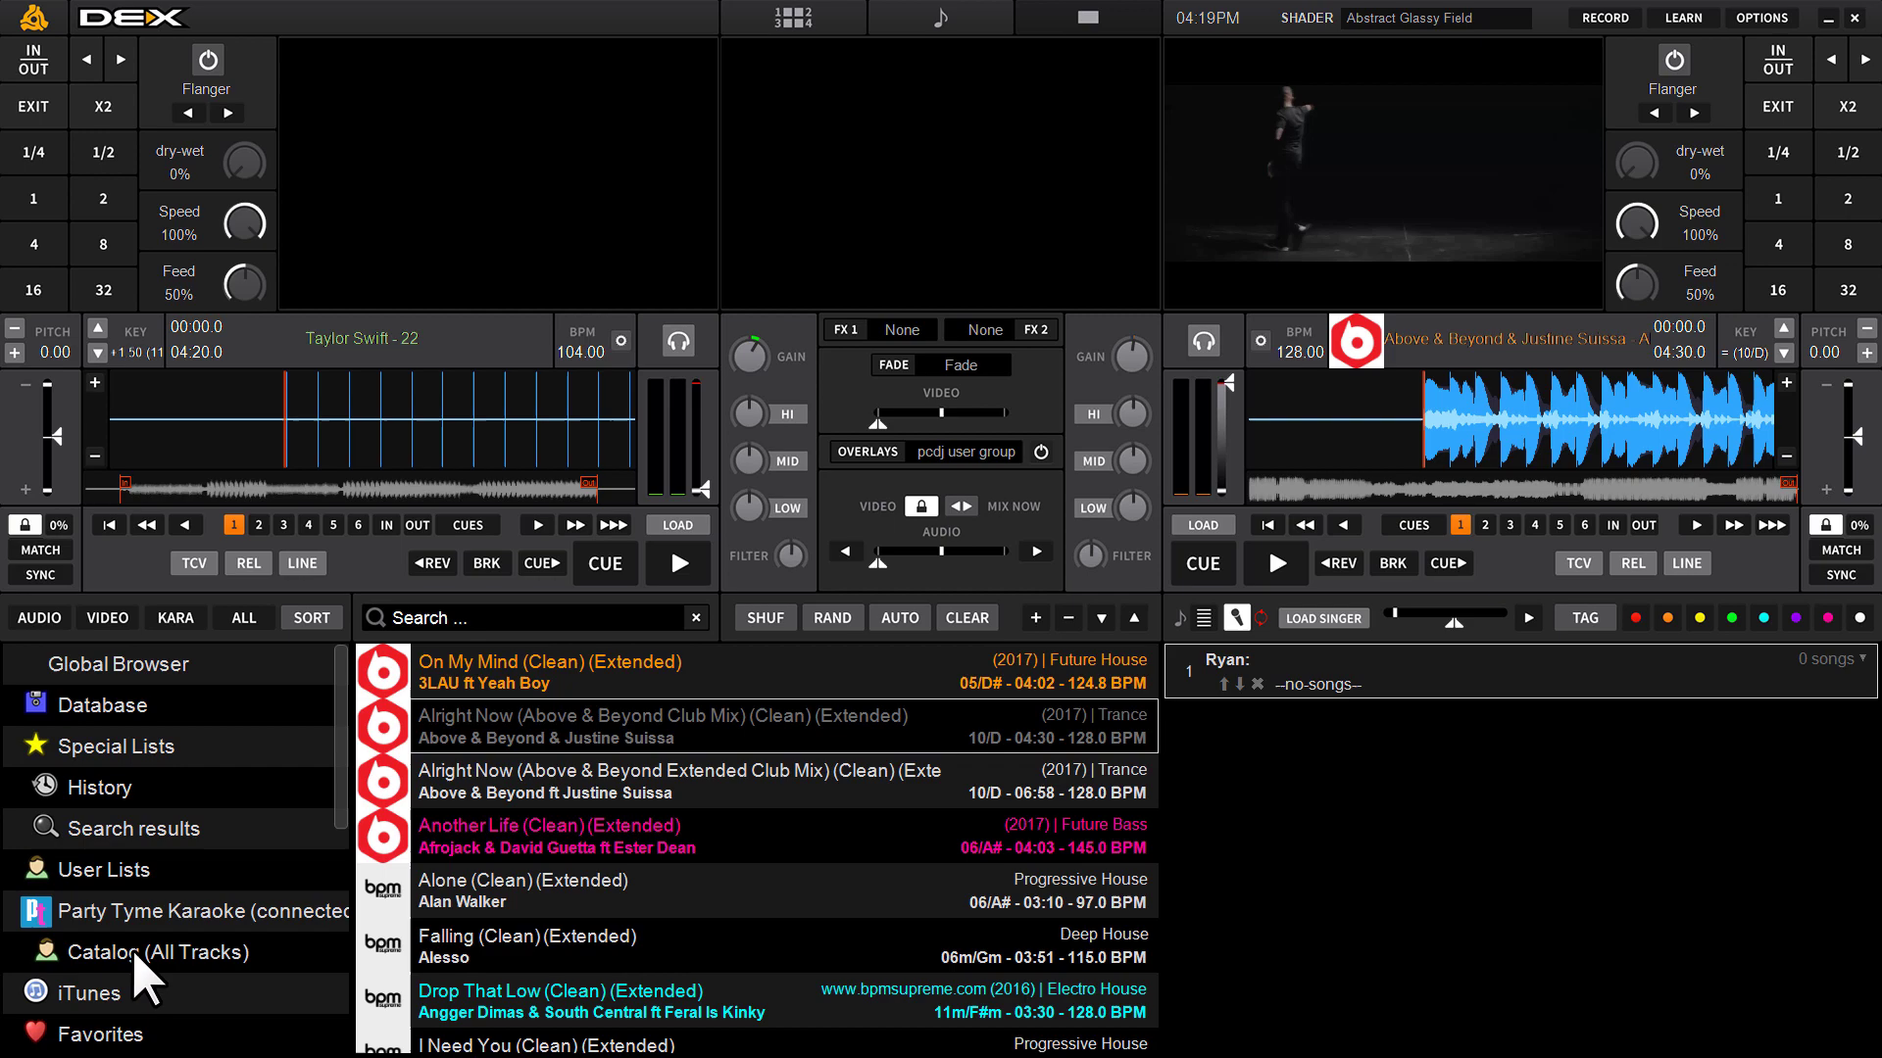
{"action": "left_click", "coordinate": [134, 953]}
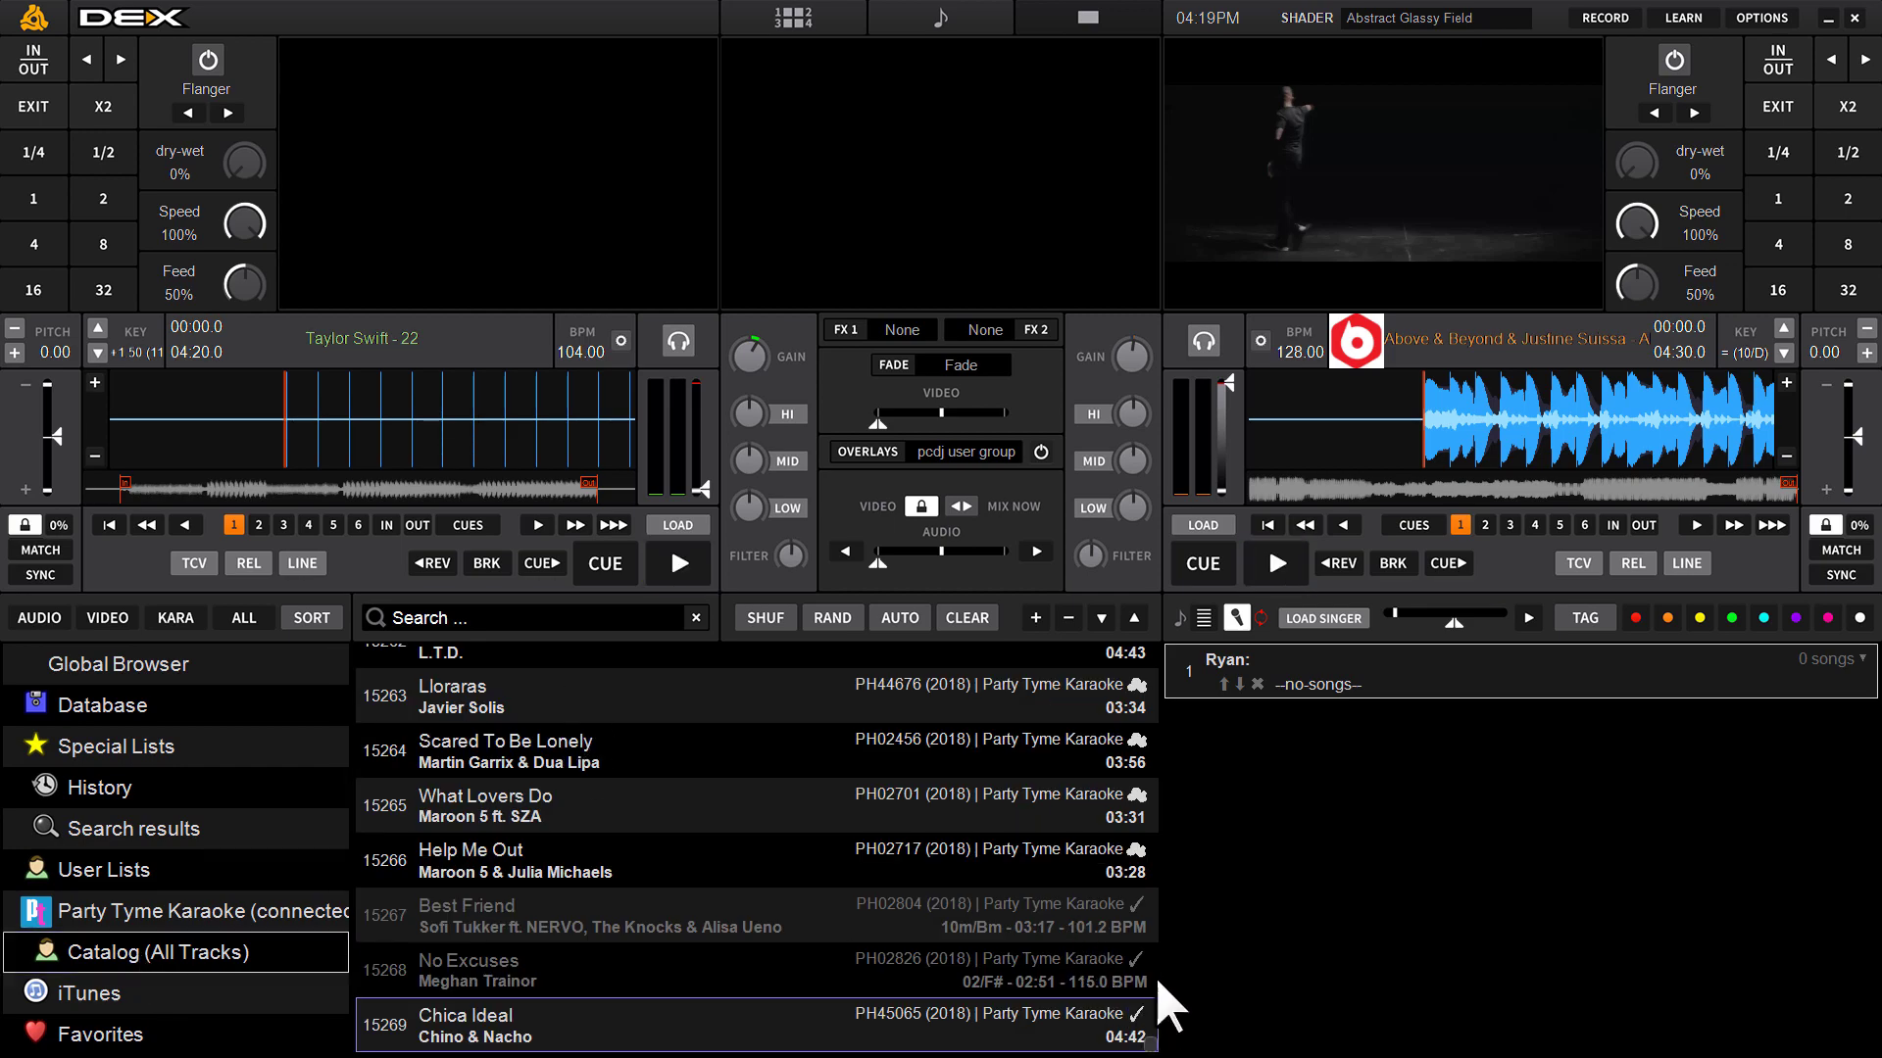
{"action": "left_click_drag", "start_coordinate": [1159, 983], "coordinate": [1155, 613]}
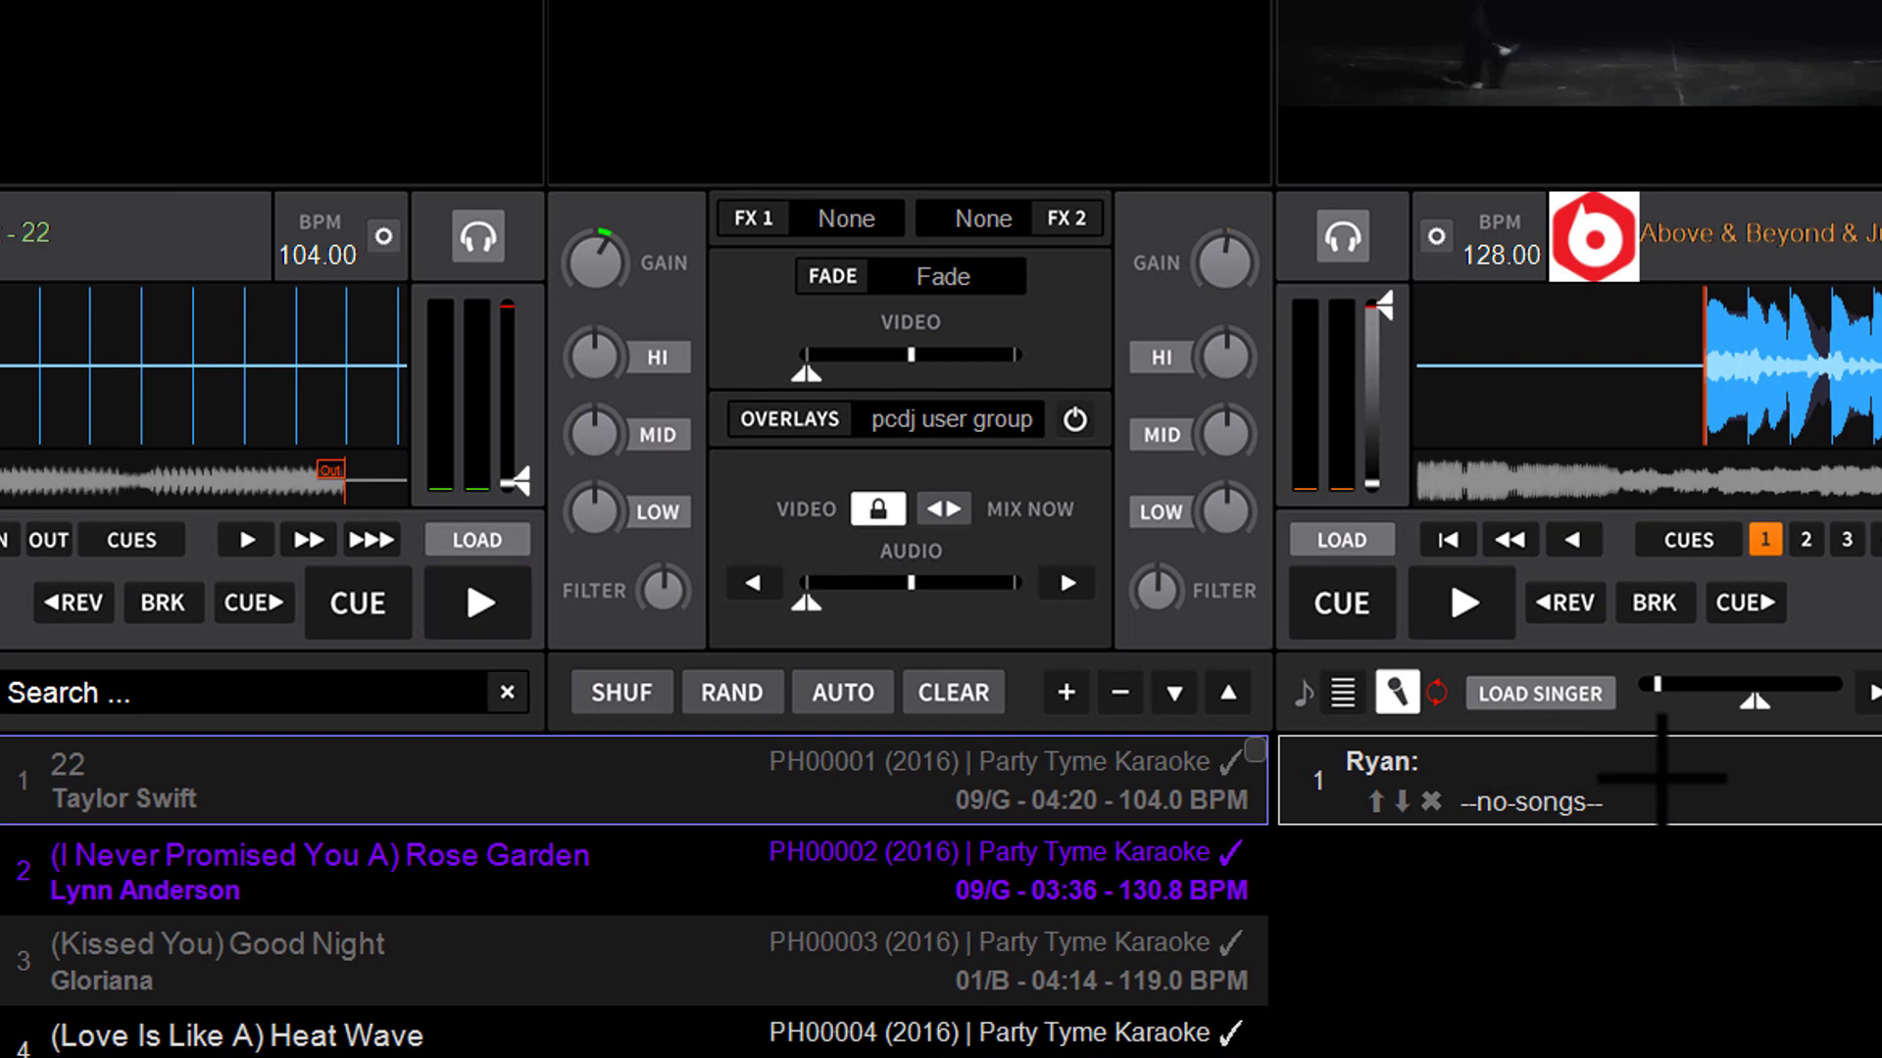
{"action": "double_click", "coordinate": [1397, 667]}
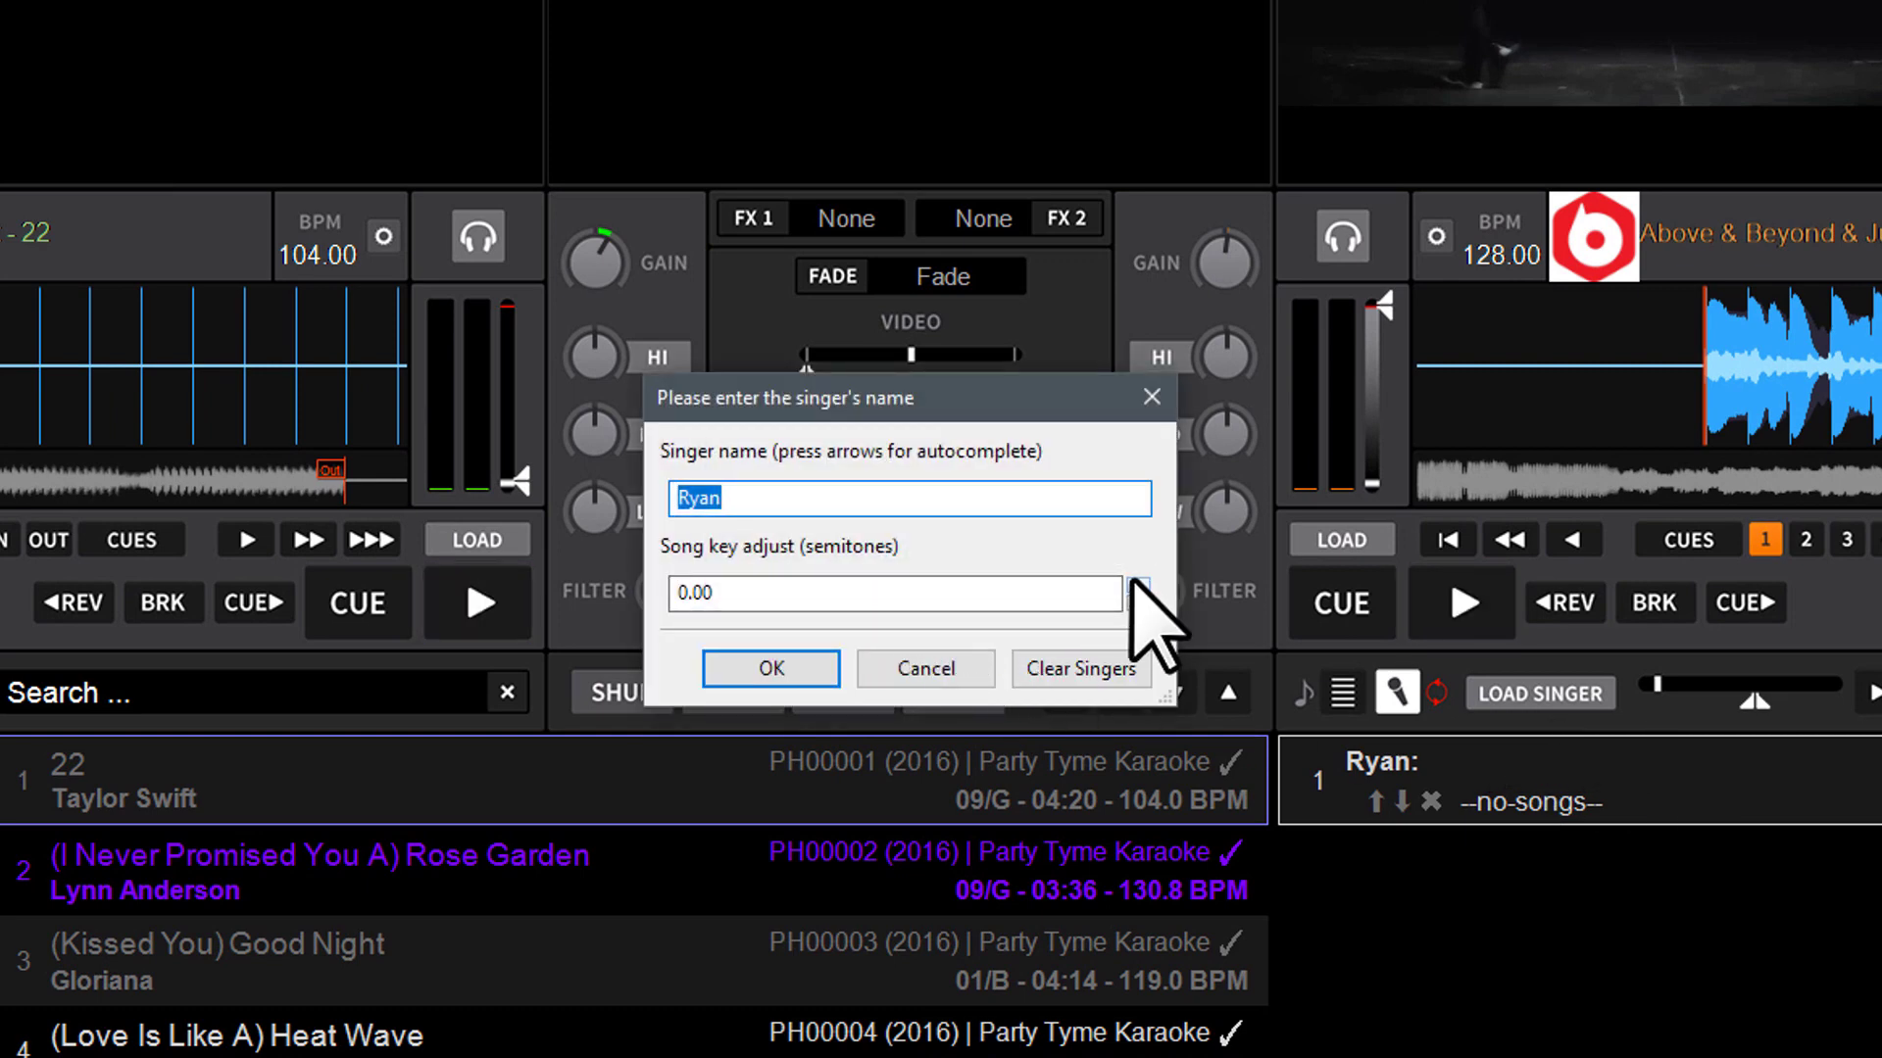
{"action": "left_click", "coordinate": [1138, 585]}
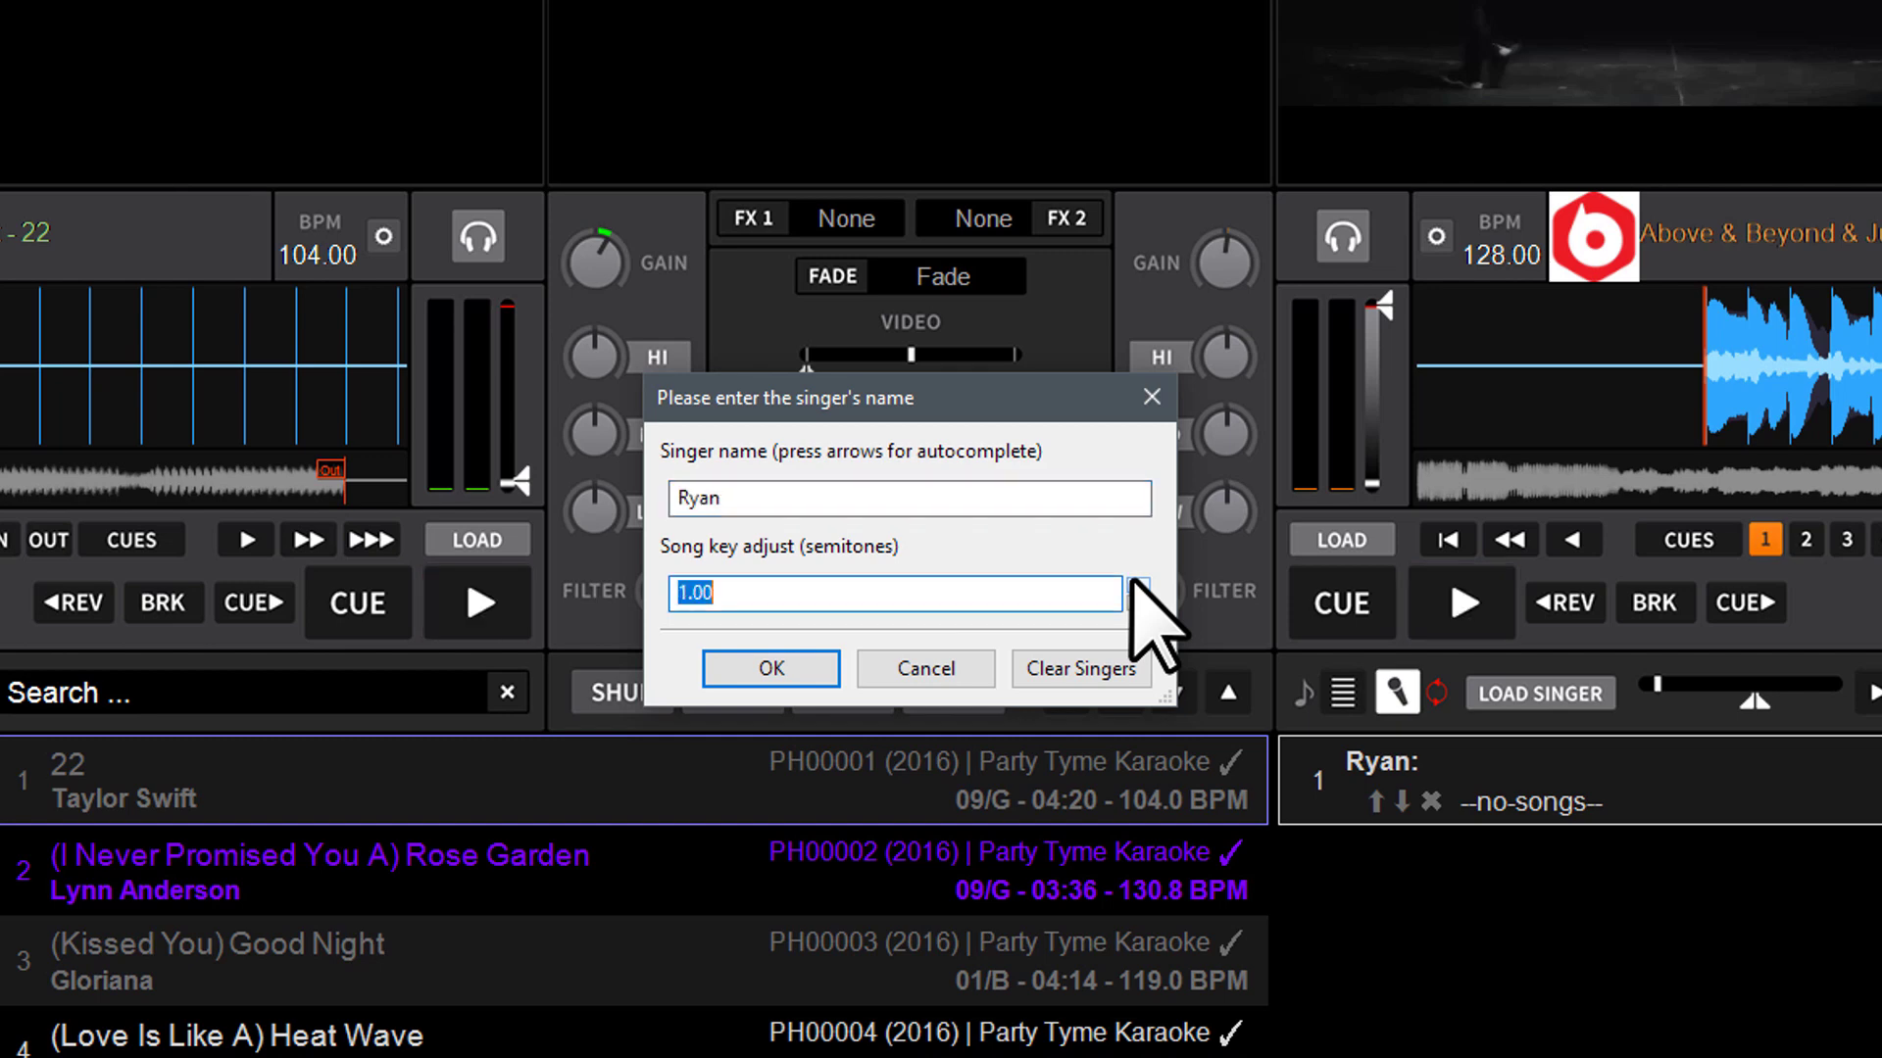
{"action": "left_click", "coordinate": [1137, 585]}
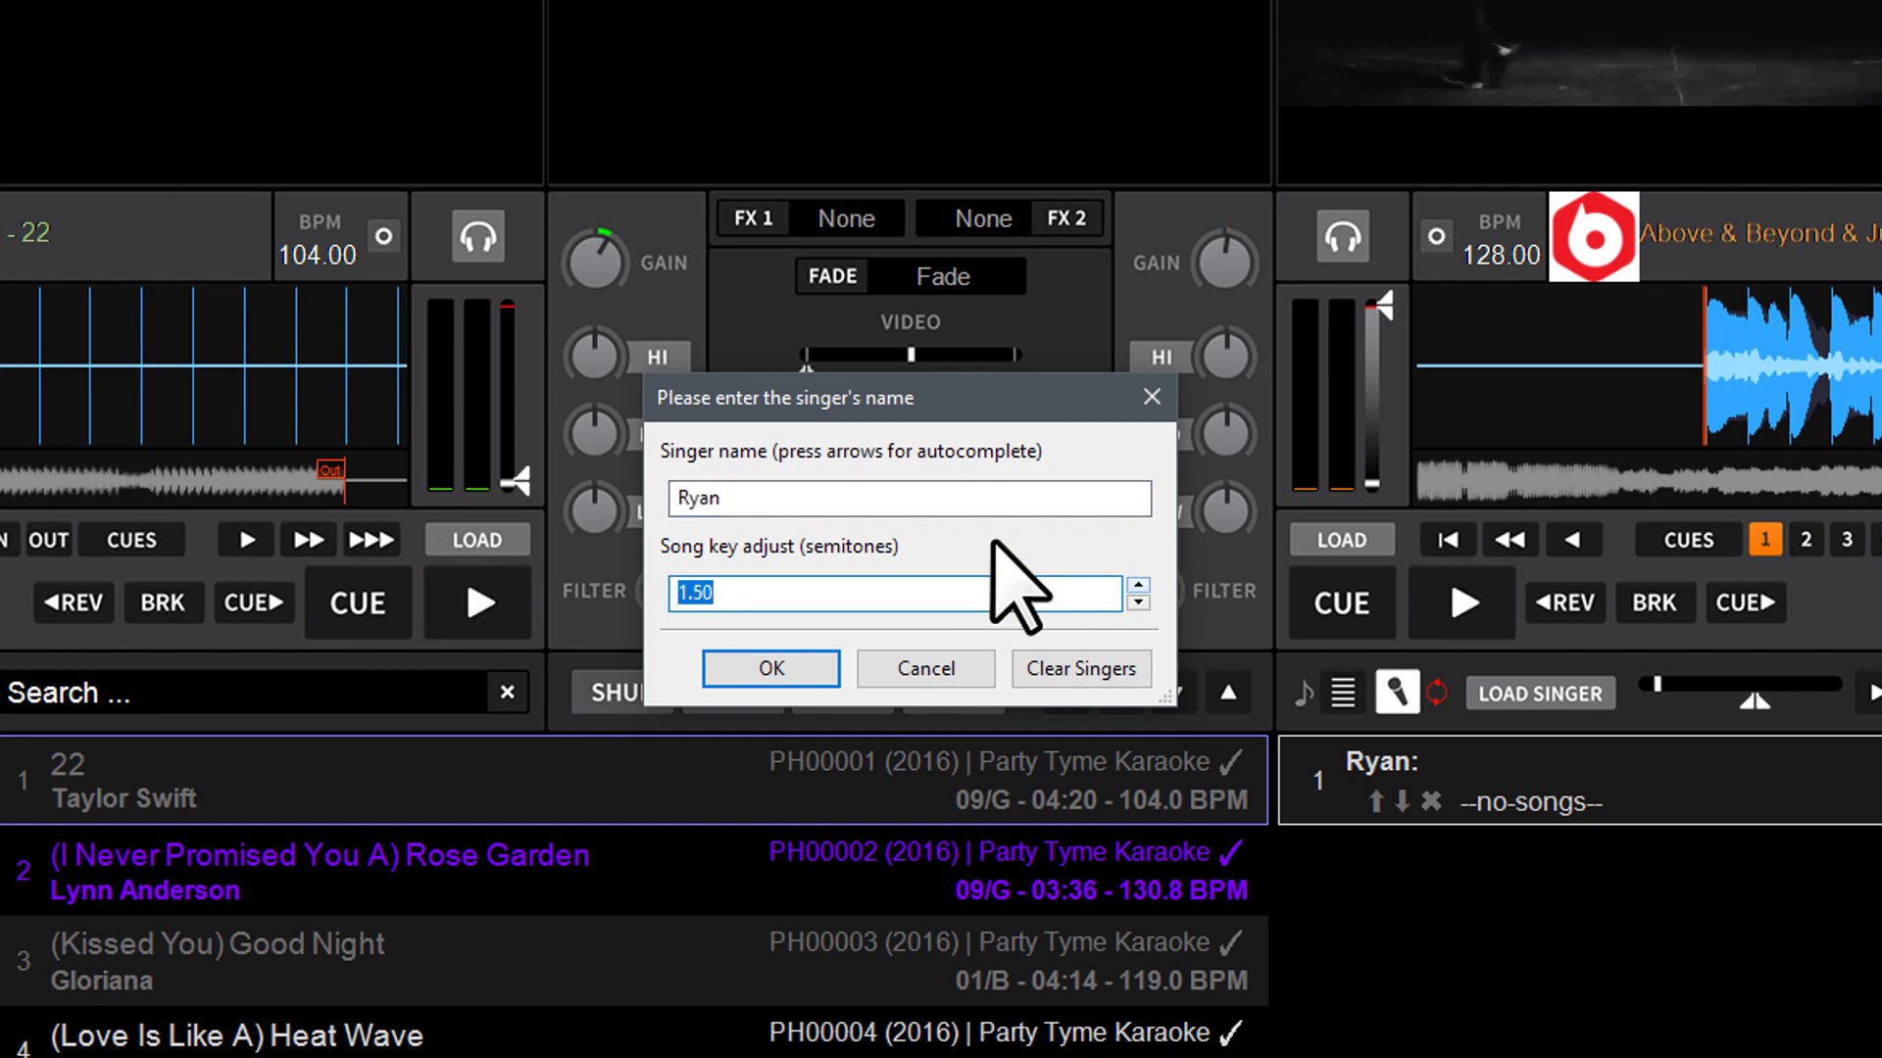
{"action": "left_click", "coordinate": [931, 670]}
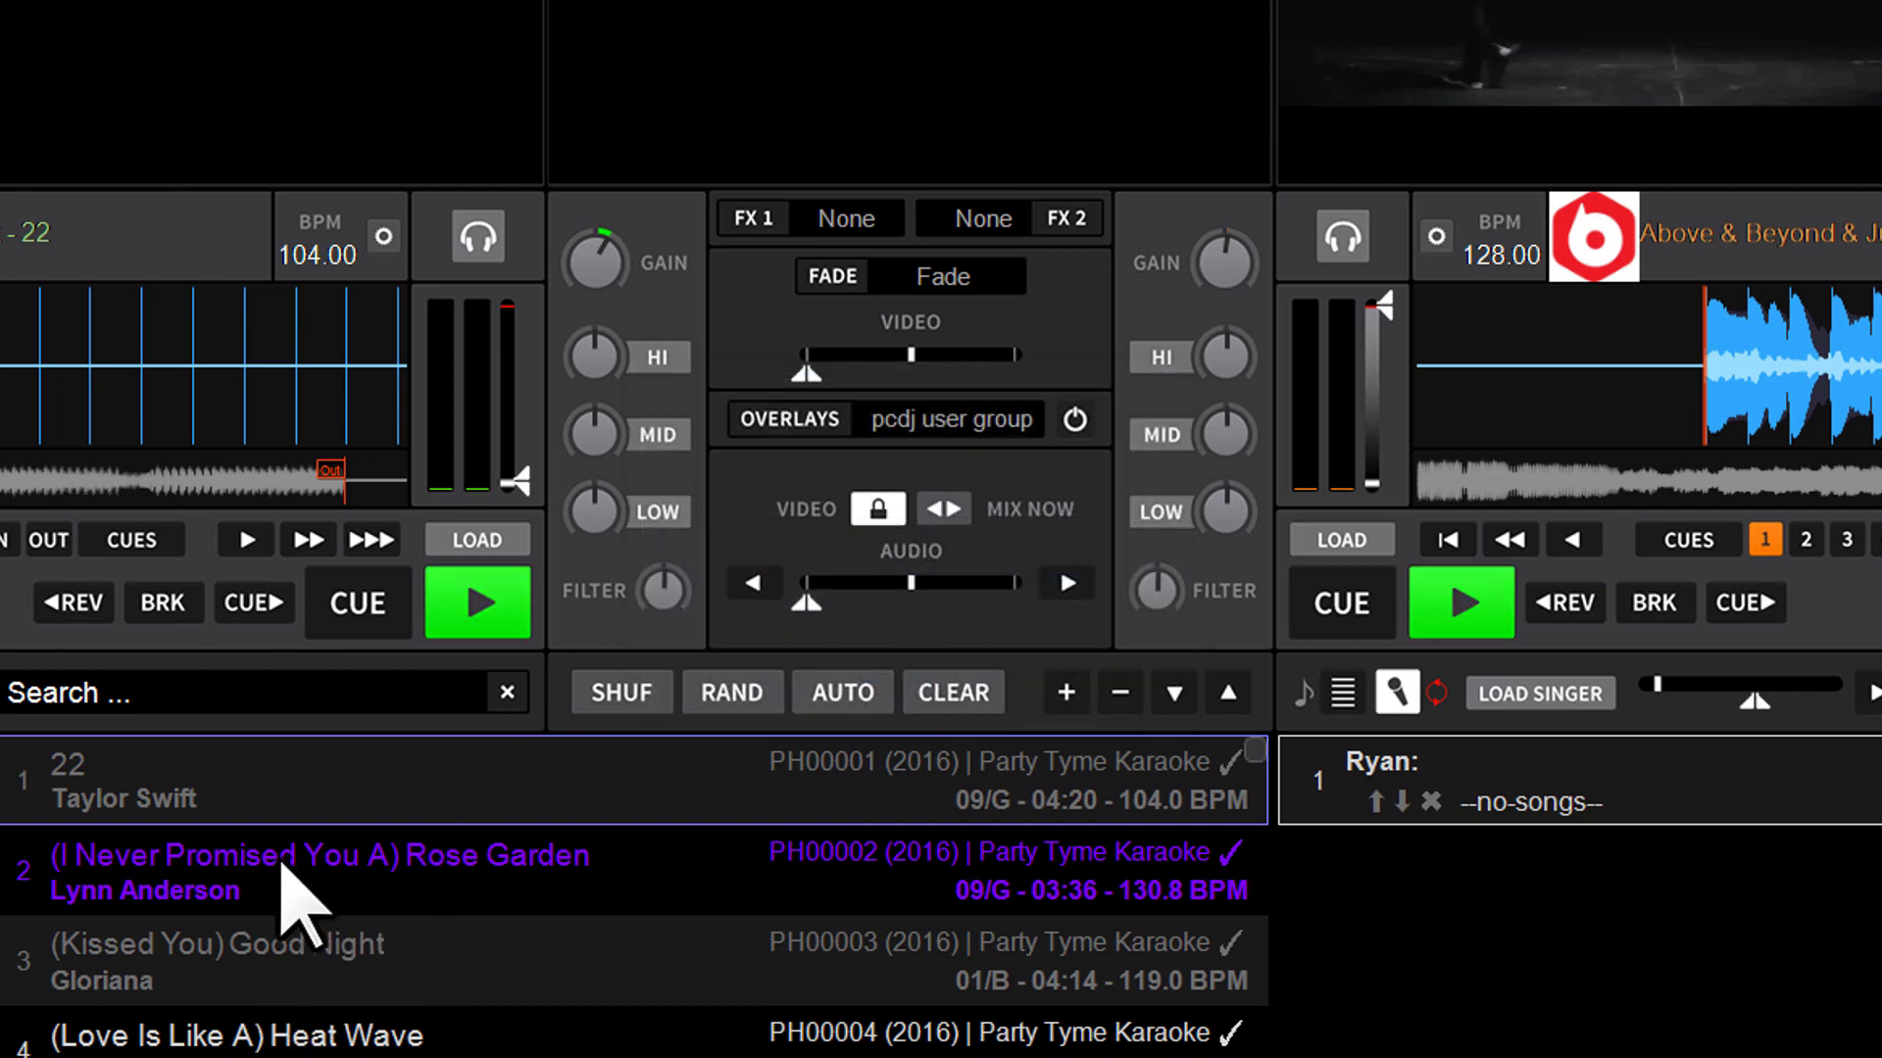
- Request Otis Redding's '(Sittin' On) The Dock of the Bay' for singer Ryan at key +1.50
{"action": "left_click", "coordinate": [627, 1034]}
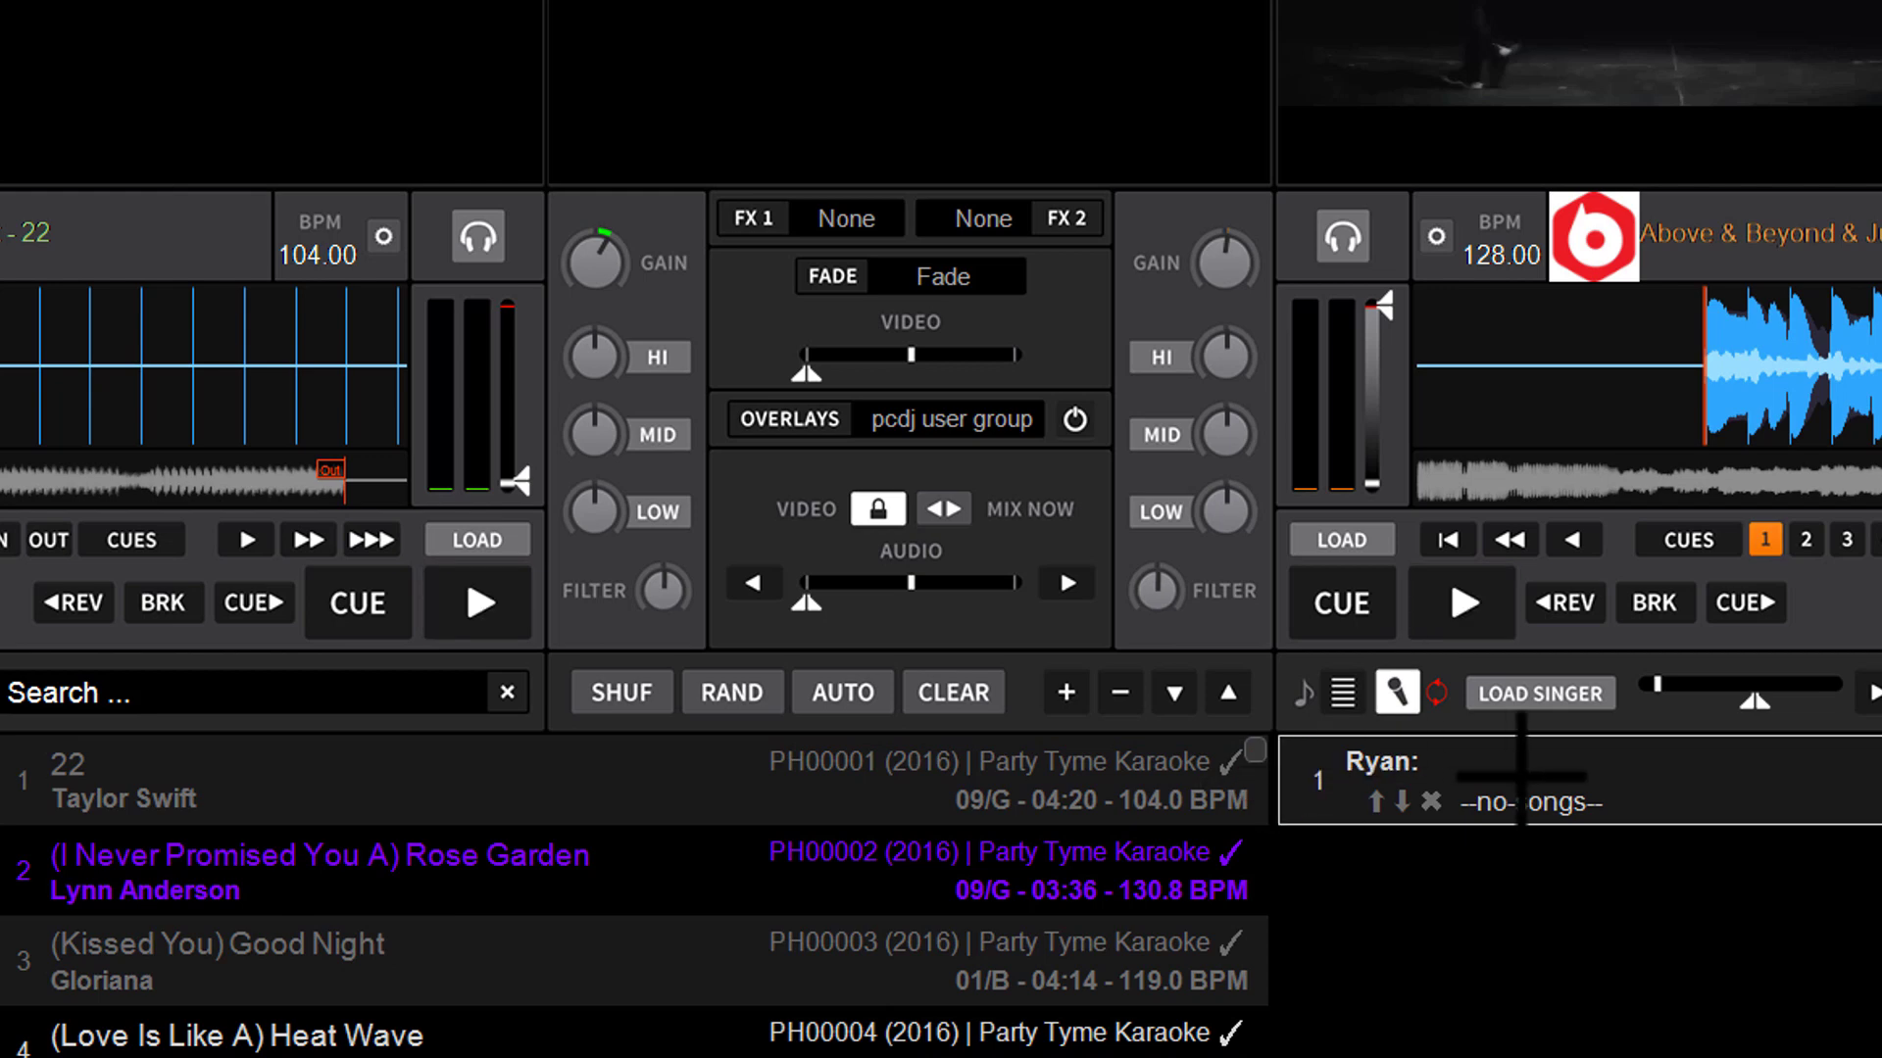
{"action": "double_click", "coordinate": [1520, 774]}
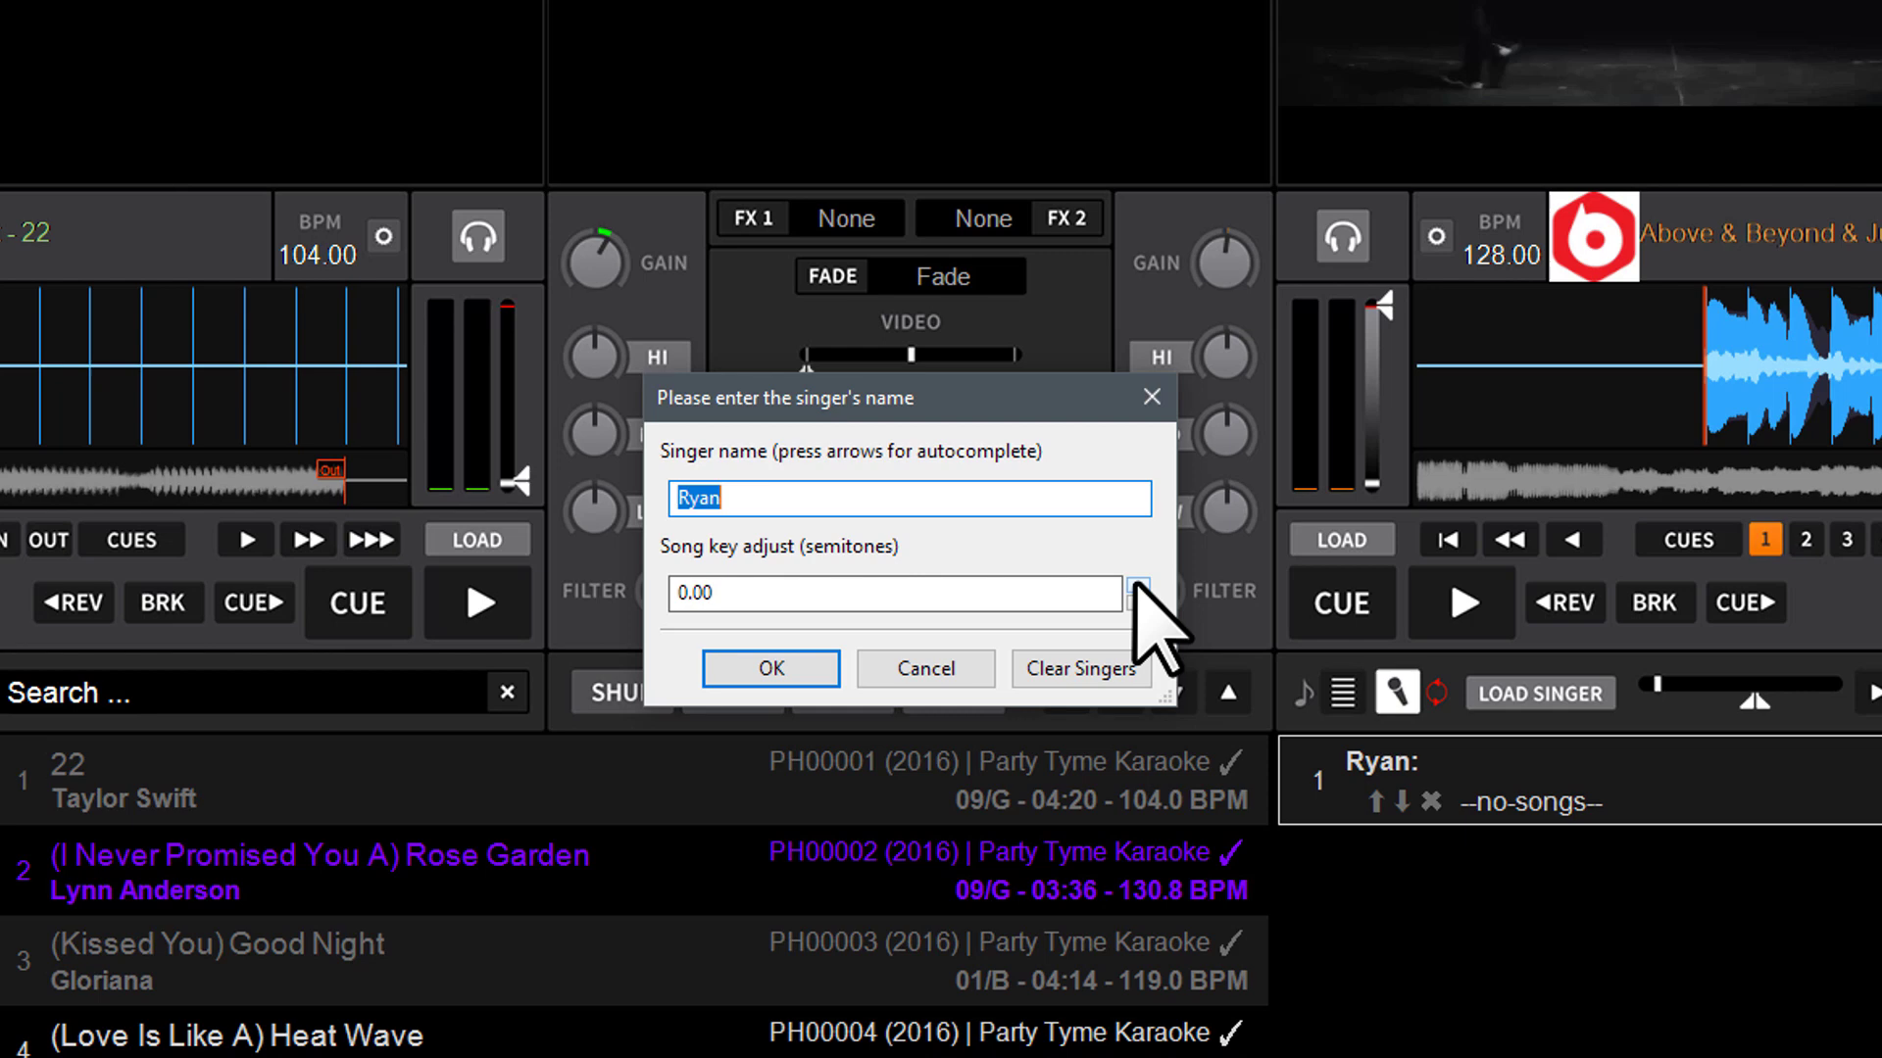
{"action": "left_click", "coordinate": [1137, 586]}
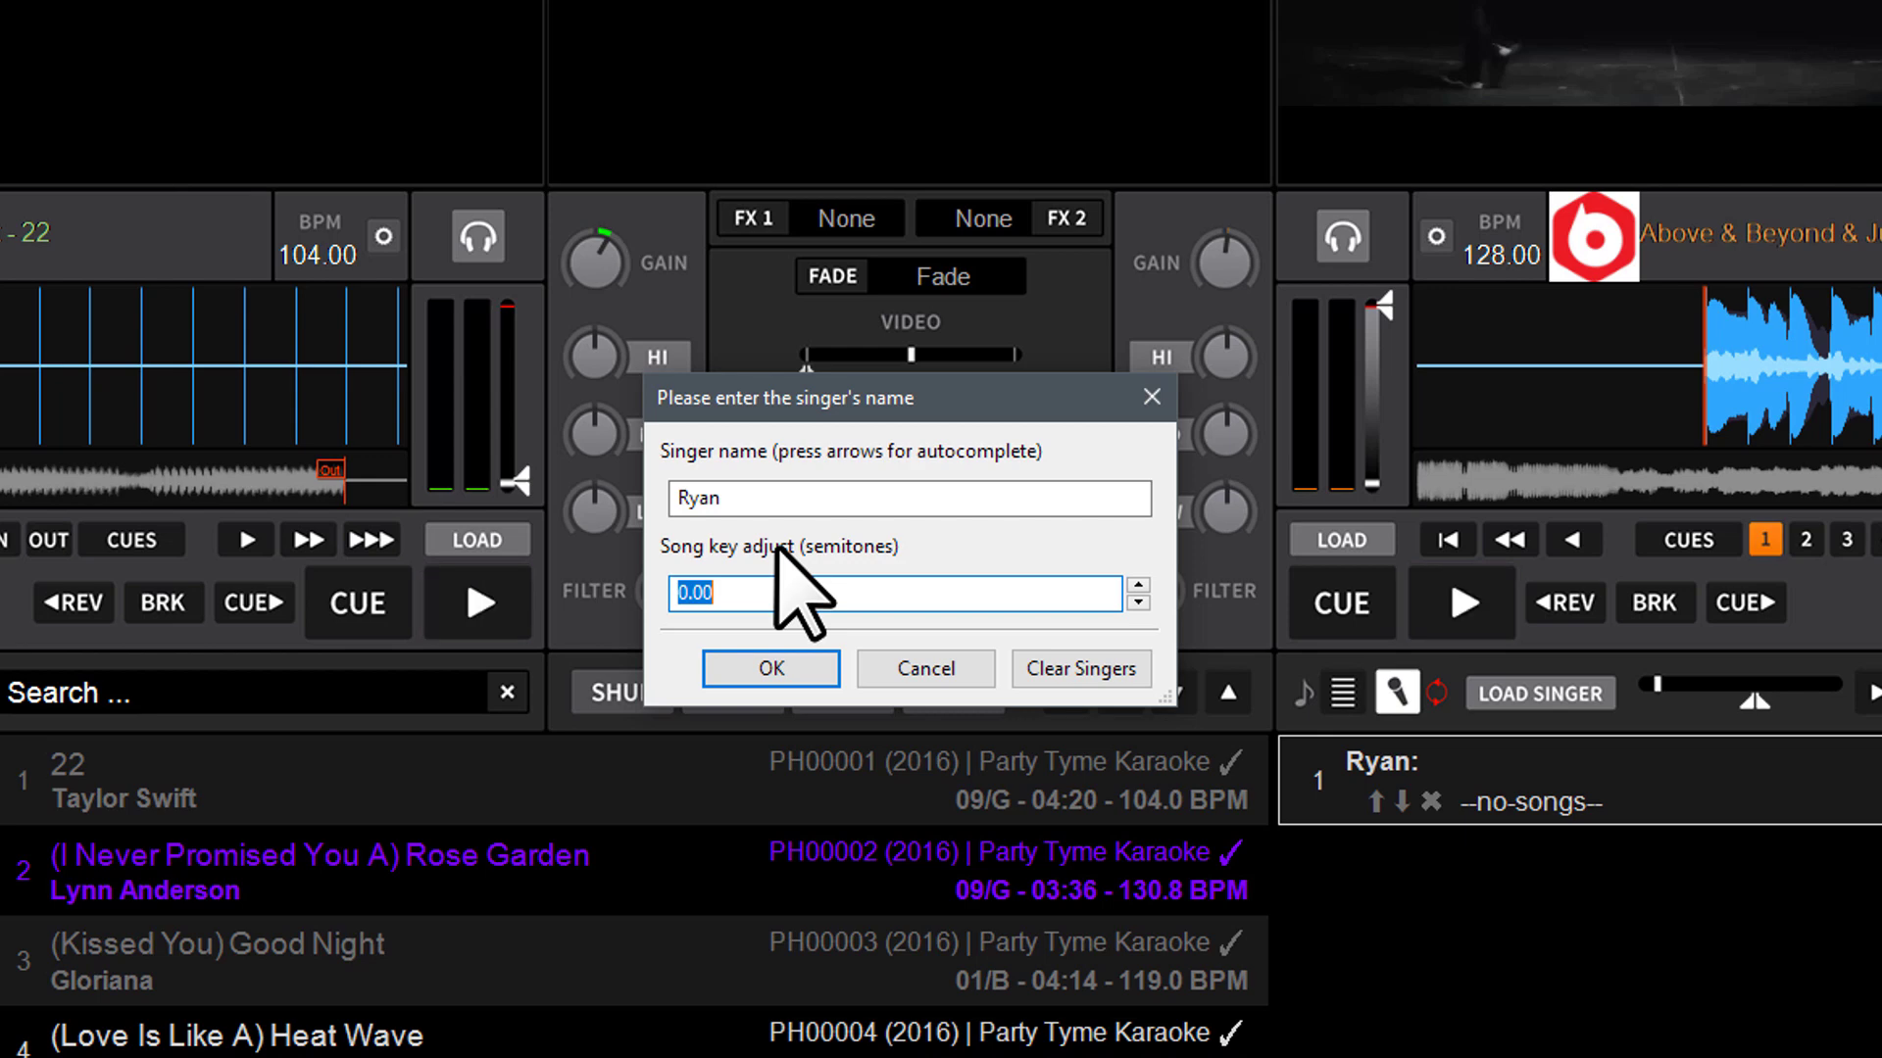
{"action": "left_click", "coordinate": [1138, 585]}
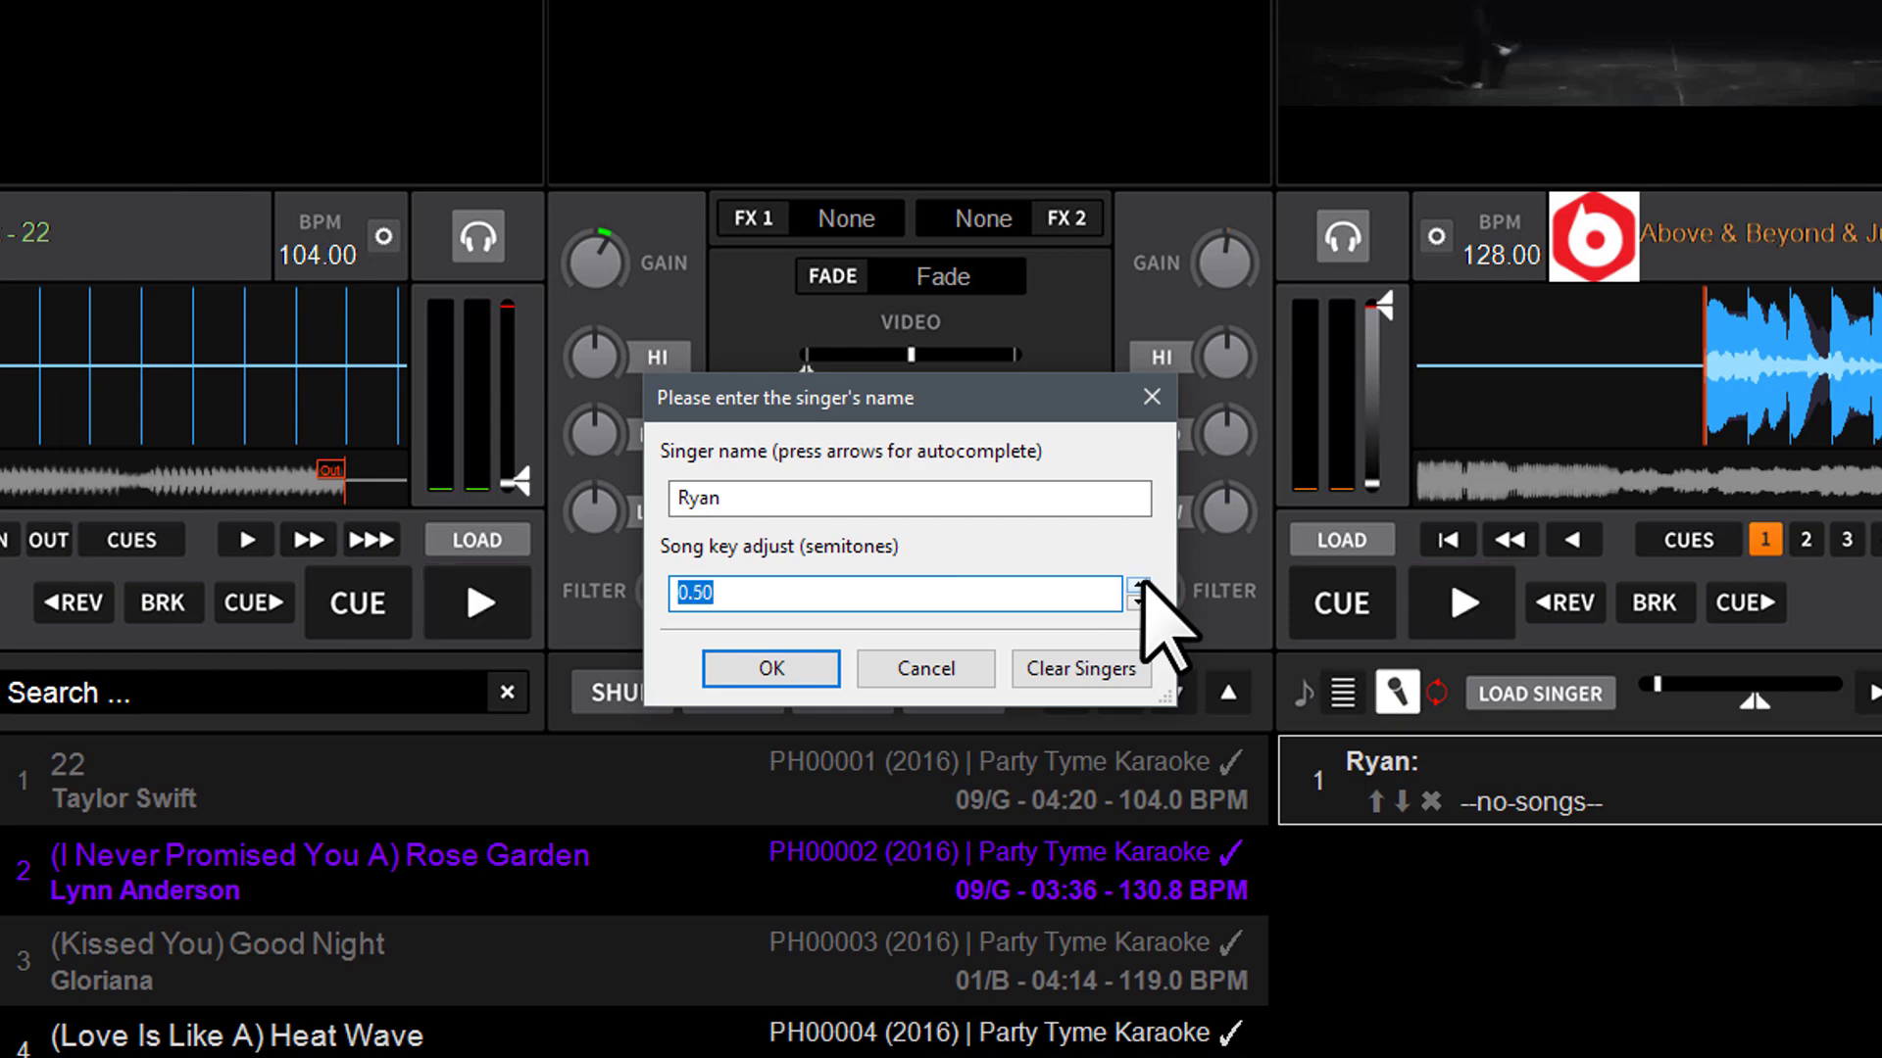
{"action": "left_click", "coordinate": [1138, 585]}
{"action": "left_click", "coordinate": [1138, 585]}
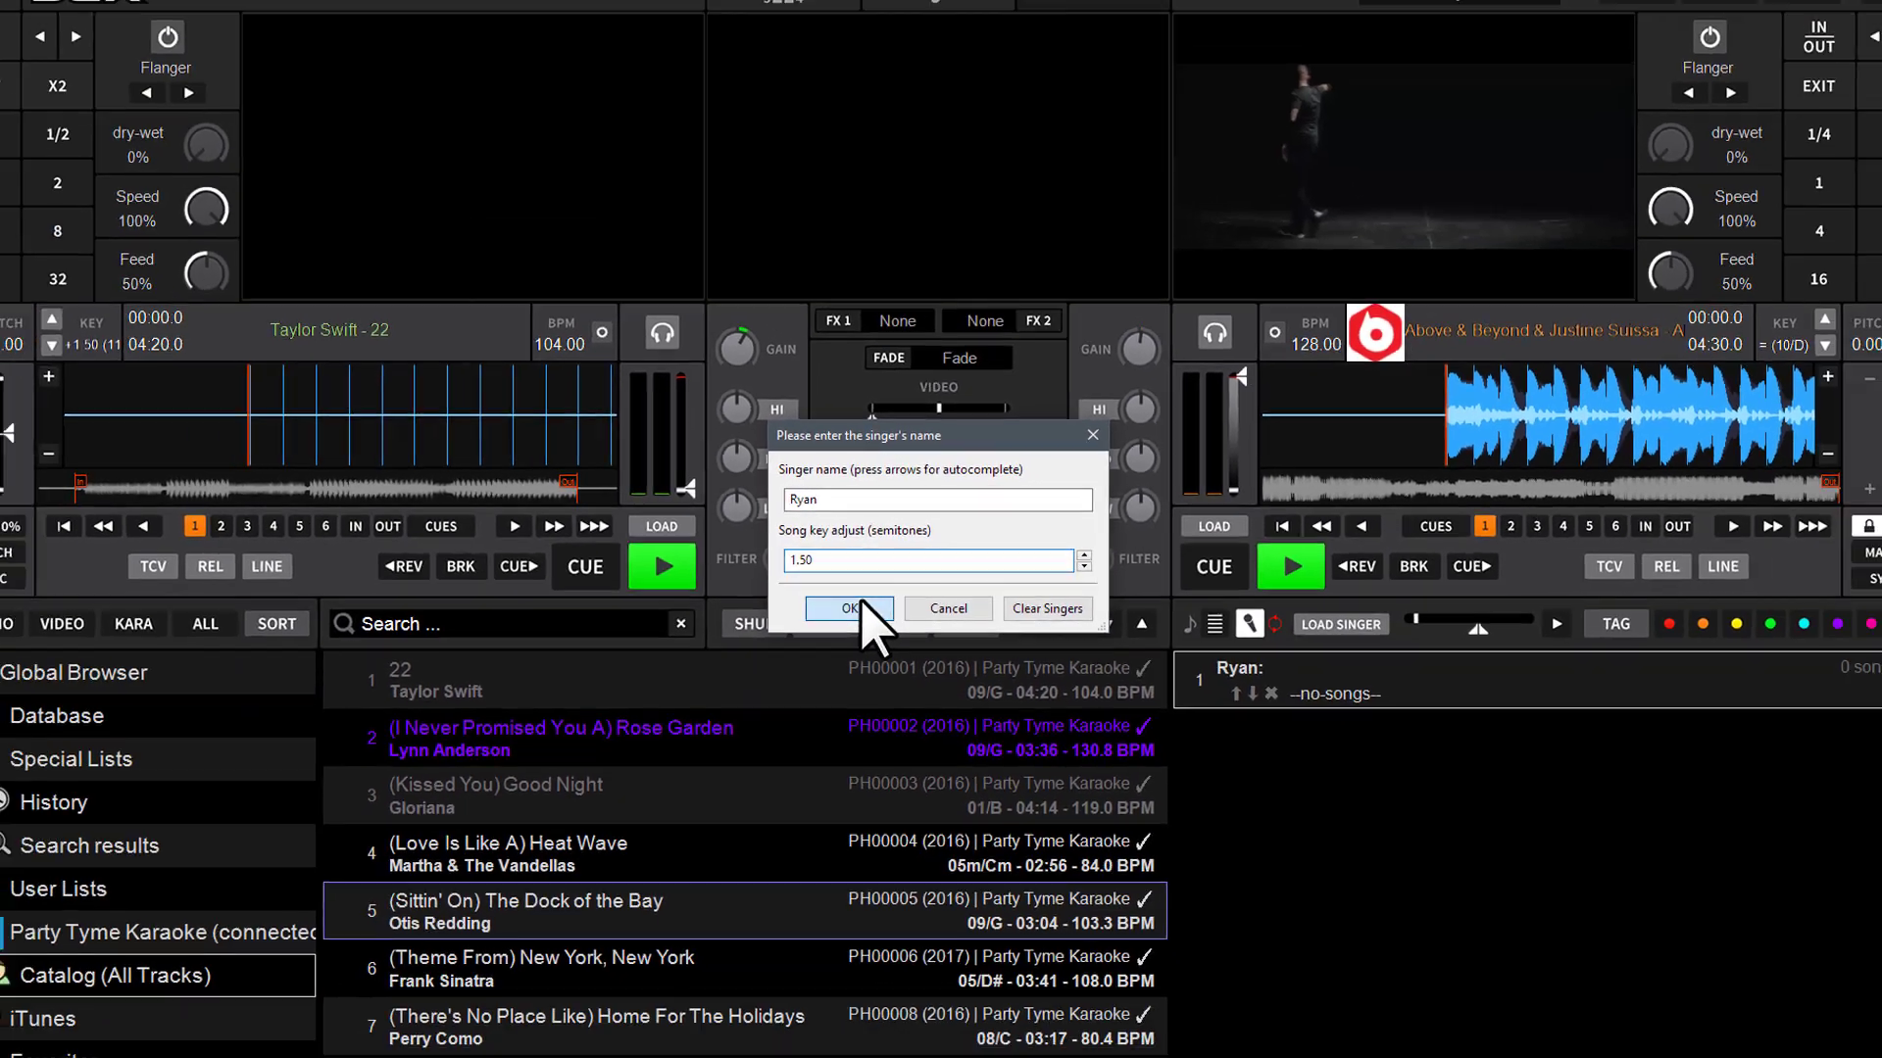
{"action": "left_click", "coordinate": [771, 668]}
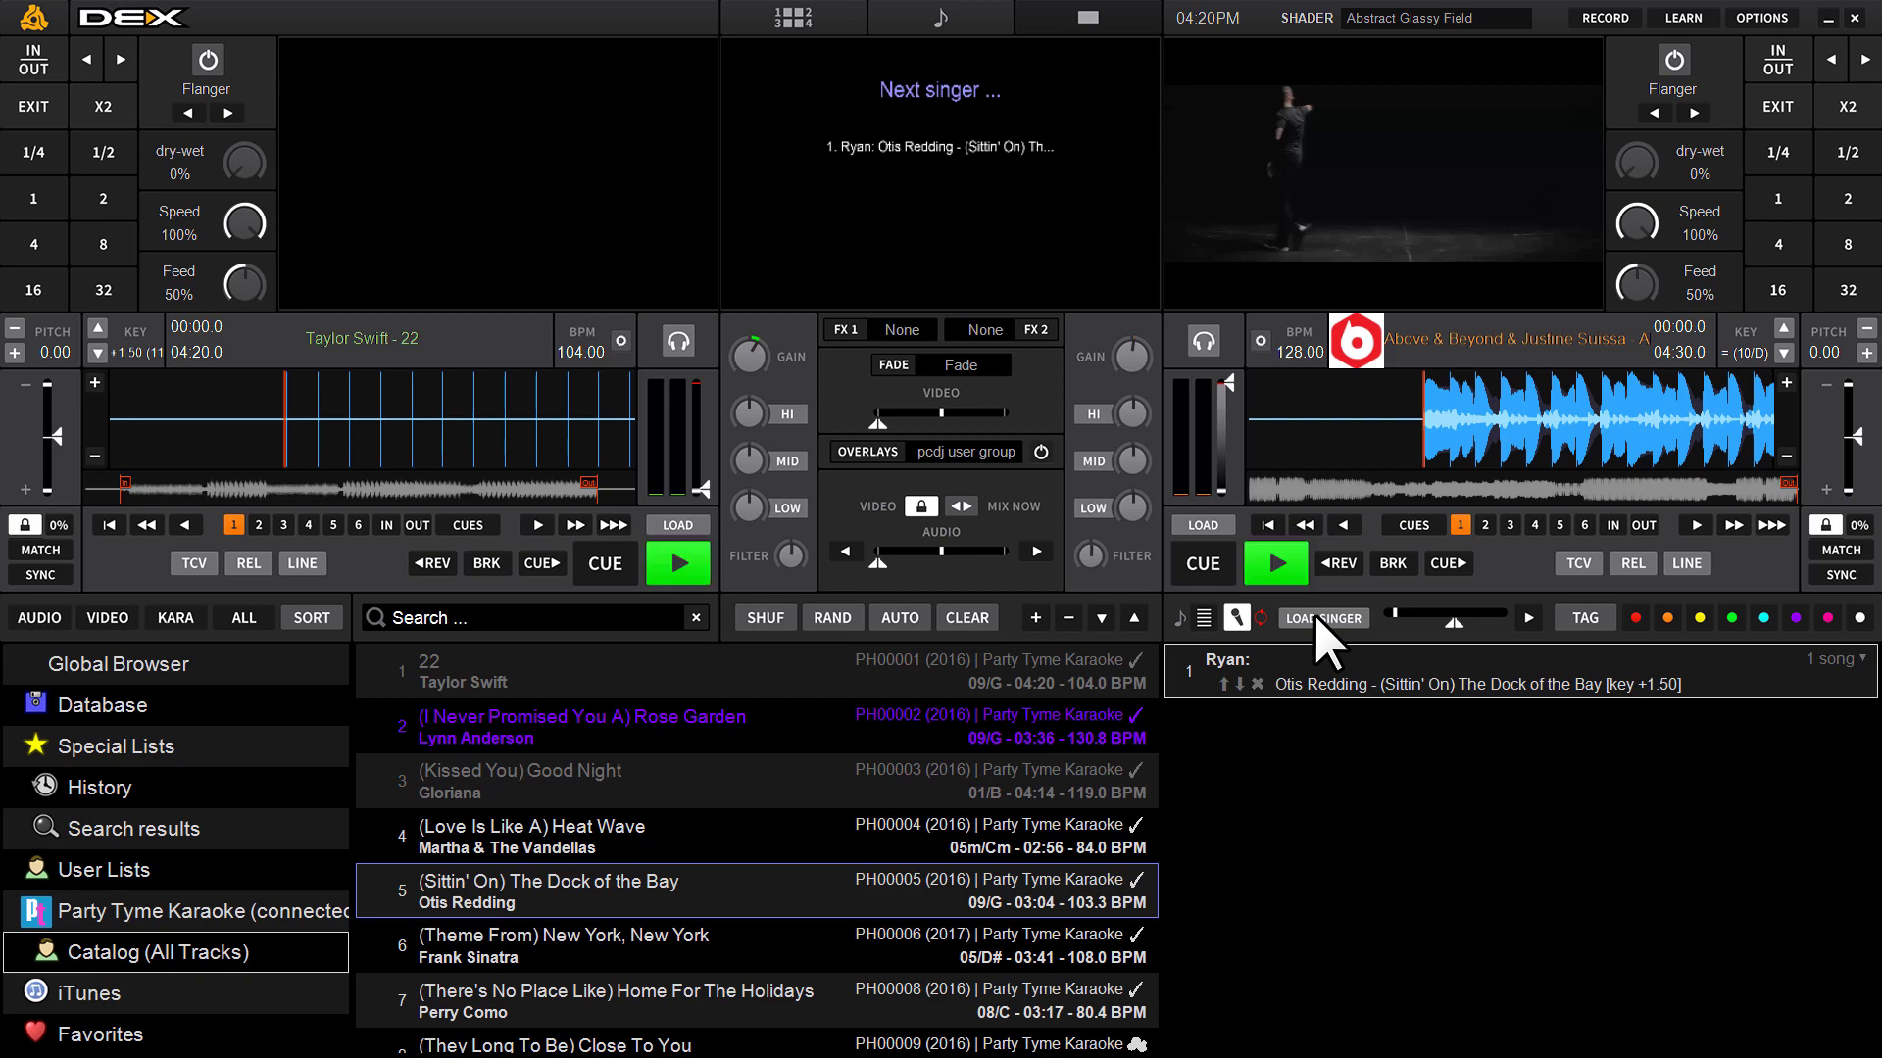
- Load Ryan's queued 'Dock of the Bay' onto the left deck and play it with lyrics
{"action": "left_click", "coordinate": [1314, 613]}
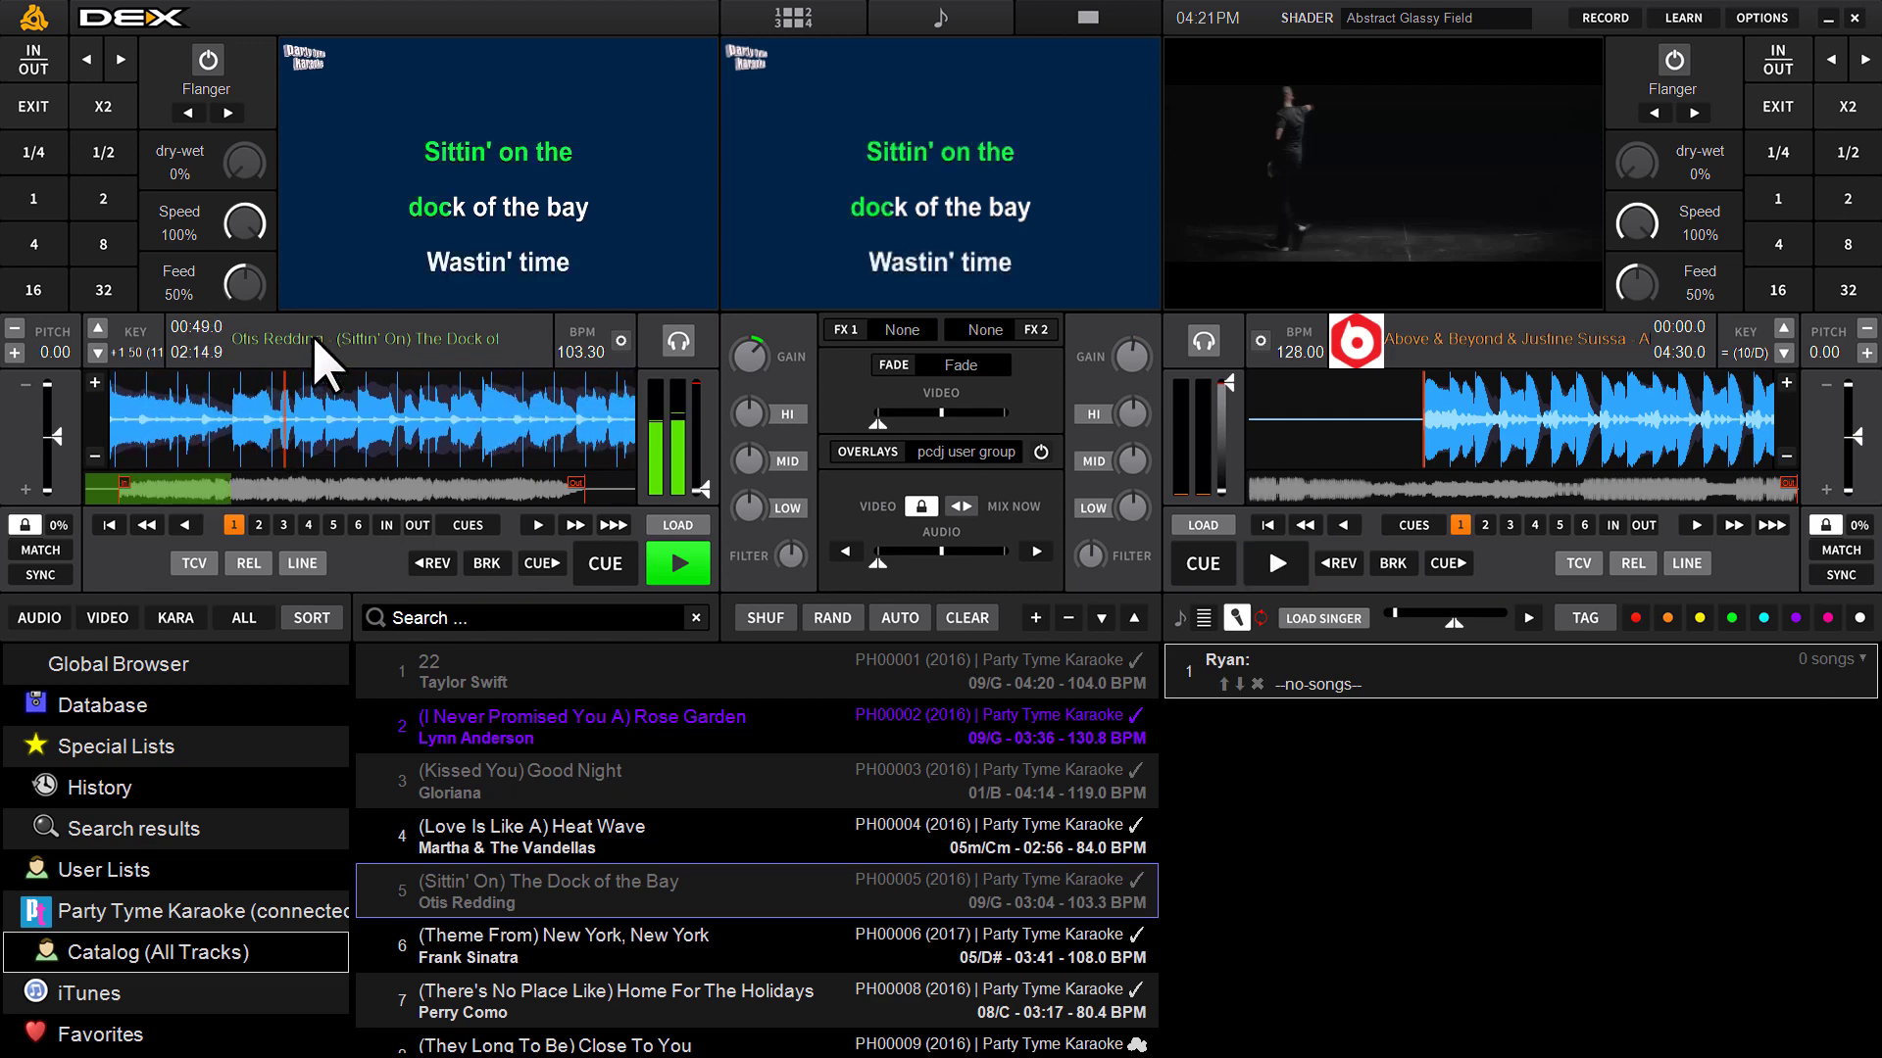
- Stop the left deck, filter History to karaoke tracks, and select entry 78, the Otis Redding song
{"action": "left_click", "coordinate": [690, 559]}
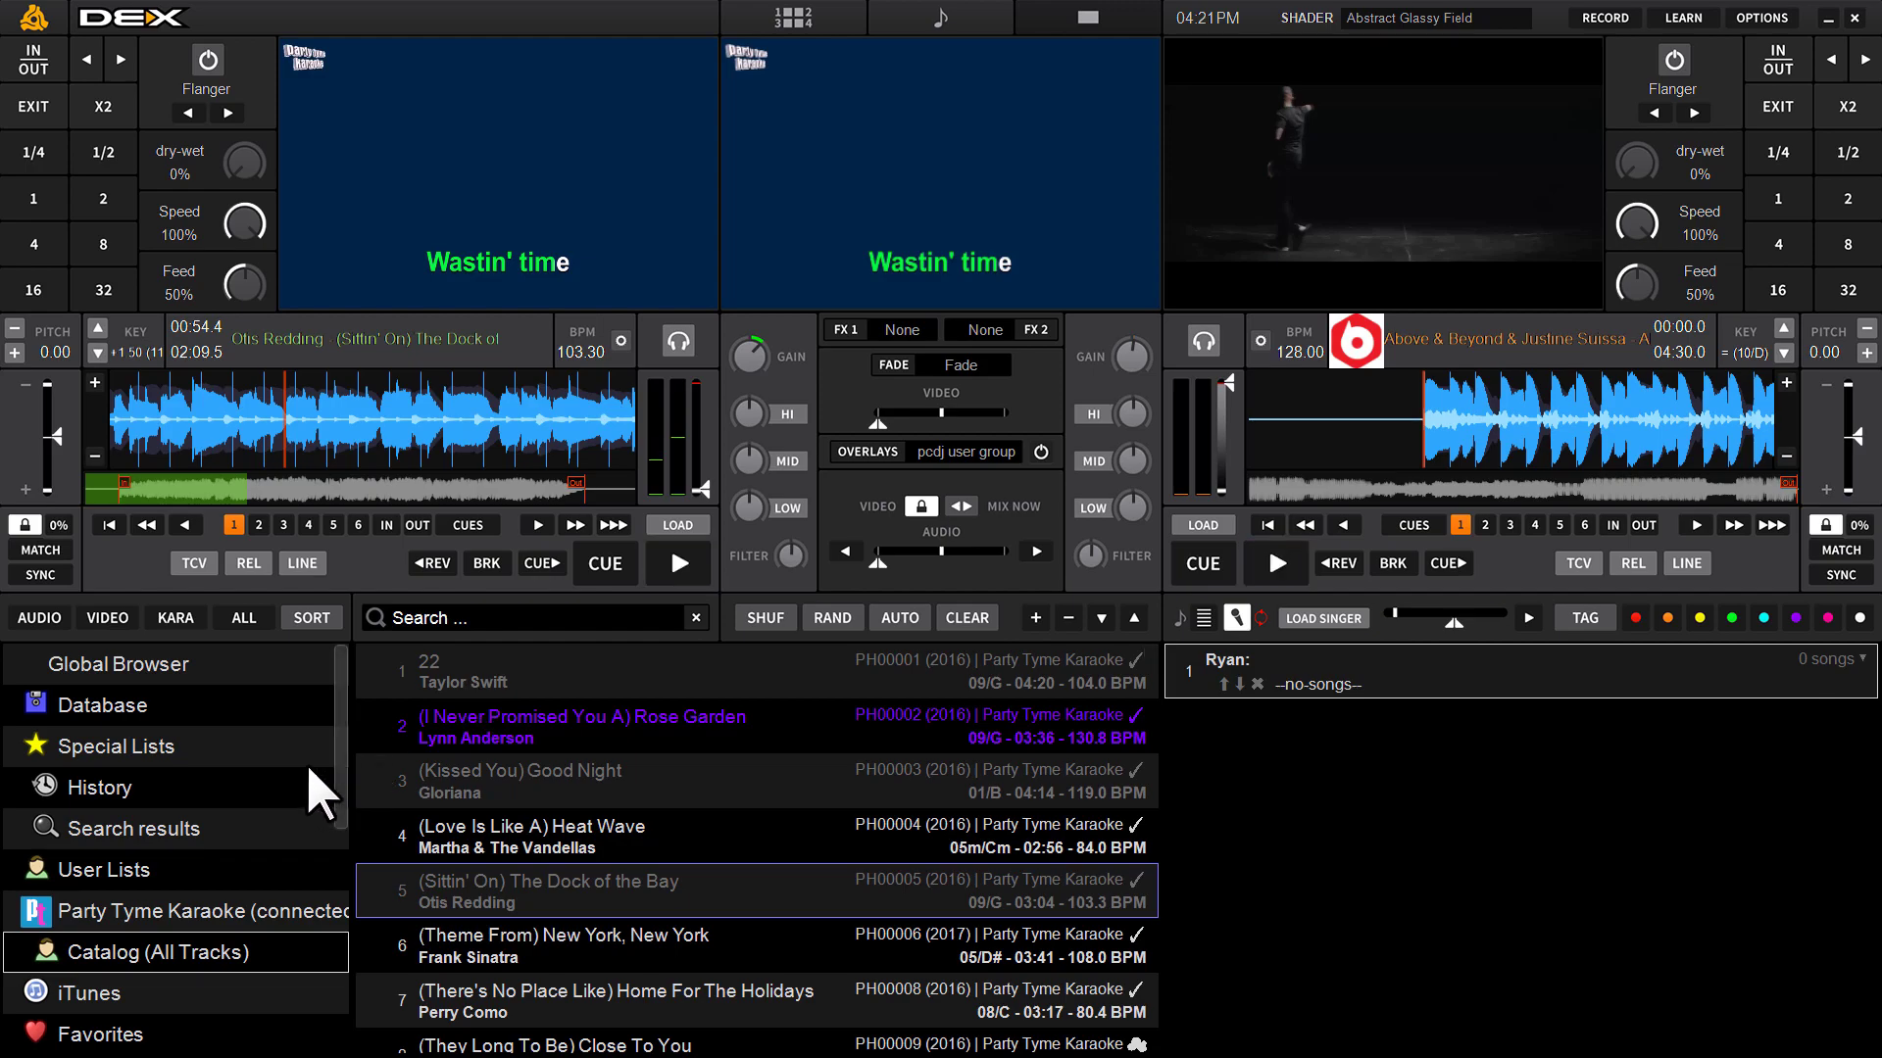
{"action": "left_click", "coordinate": [132, 791]}
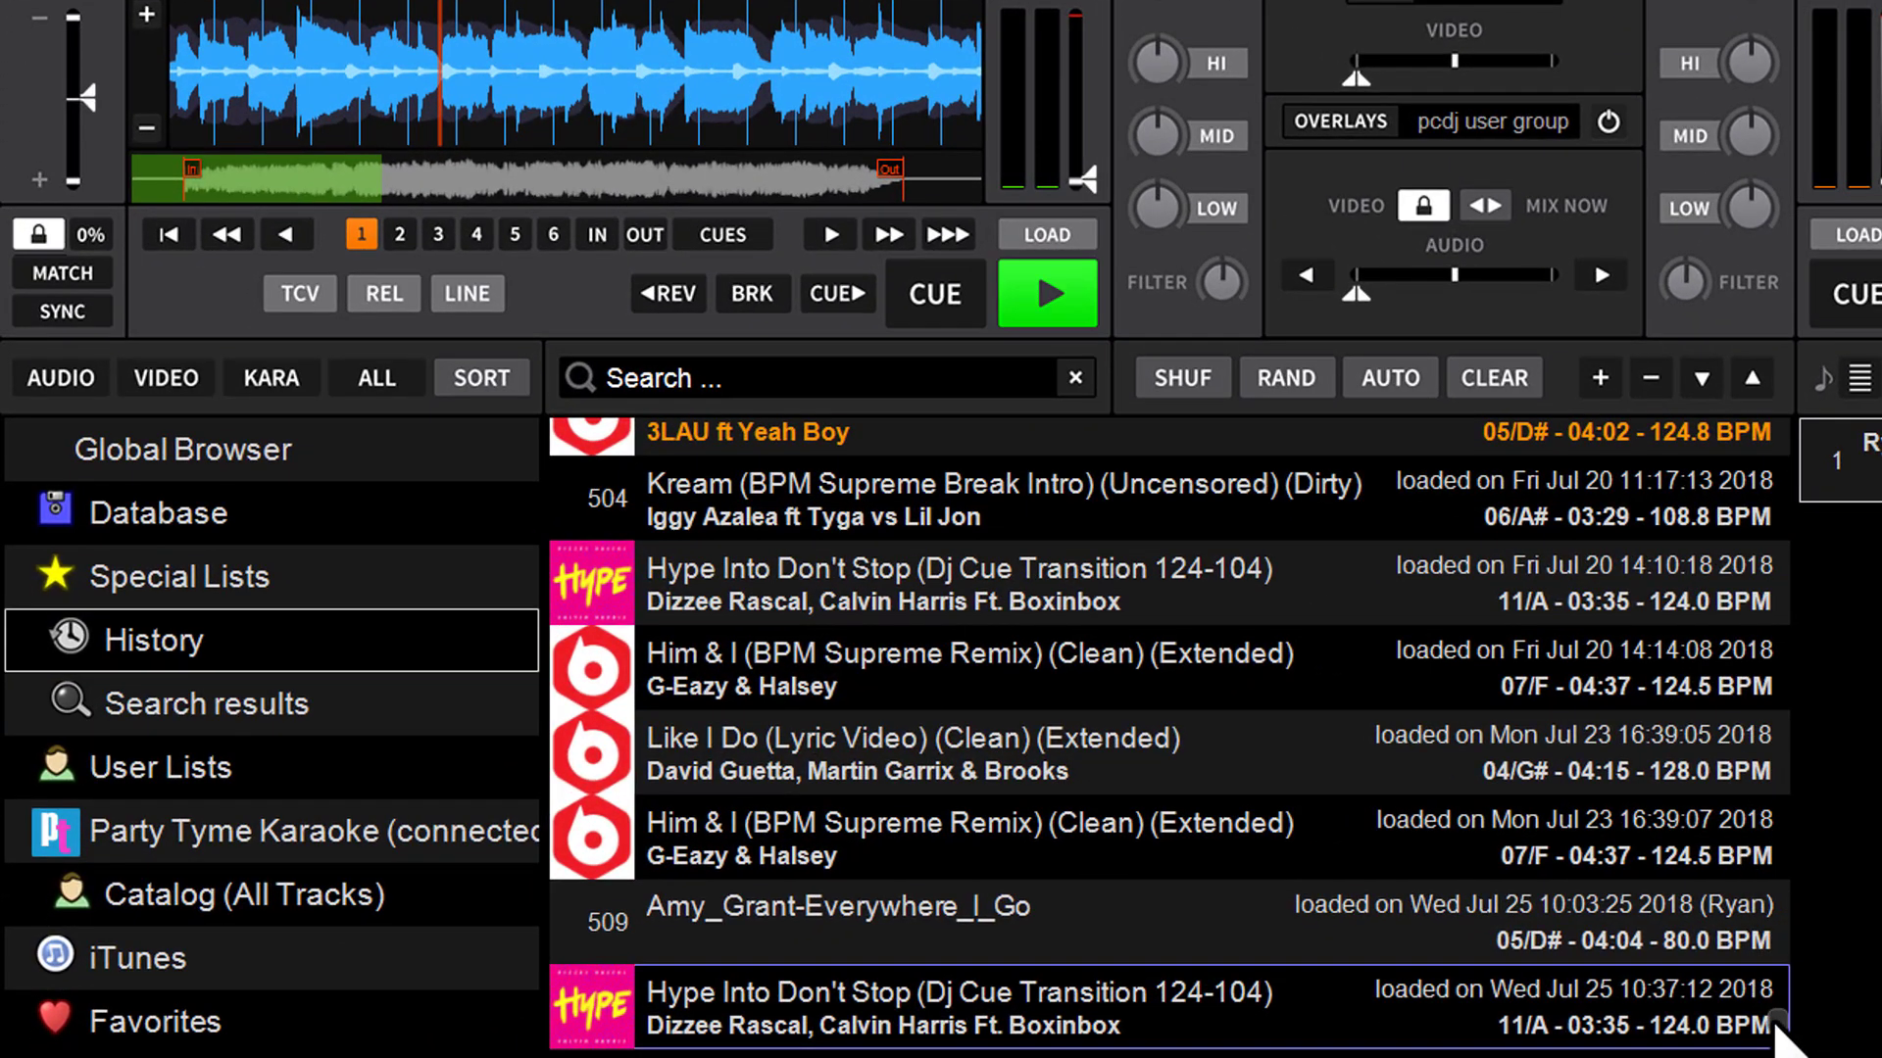
{"action": "scroll", "coordinate": [1771, 1034], "scroll_direction": "down", "scroll_amount": 5}
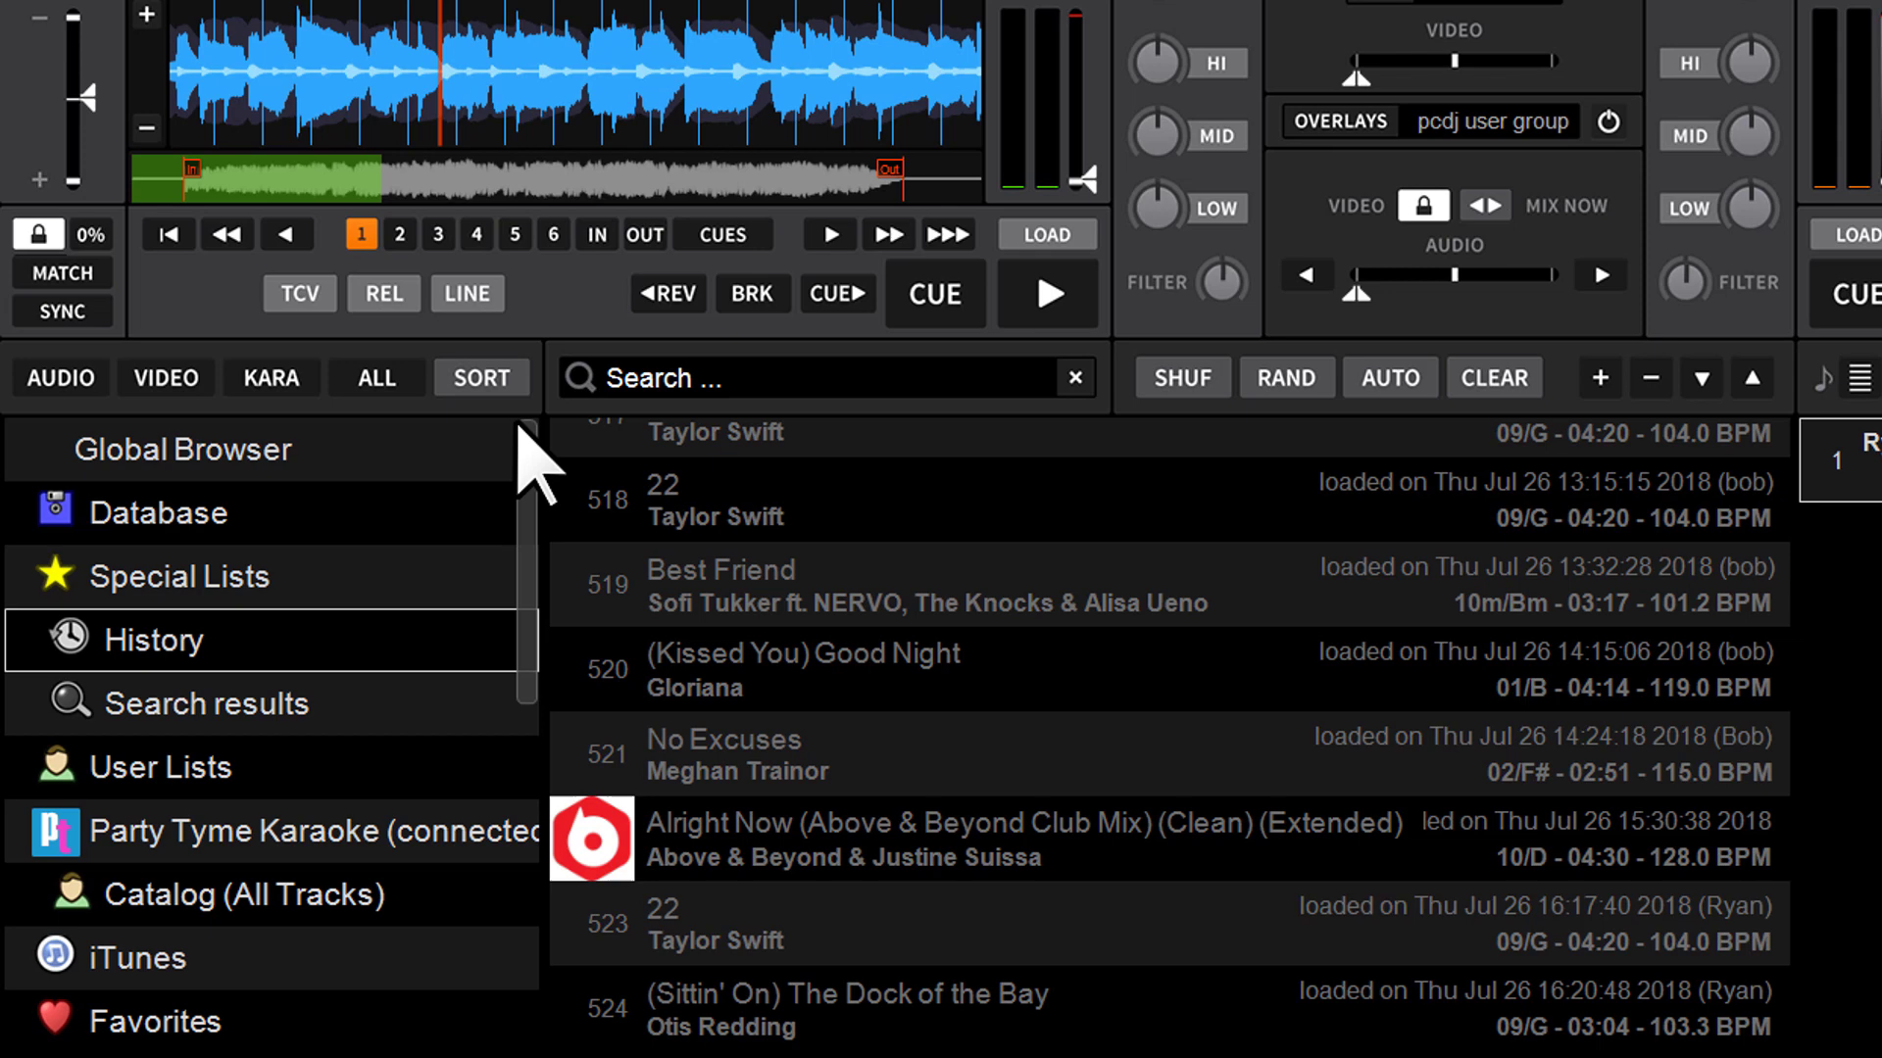
{"action": "left_click", "coordinate": [292, 378]}
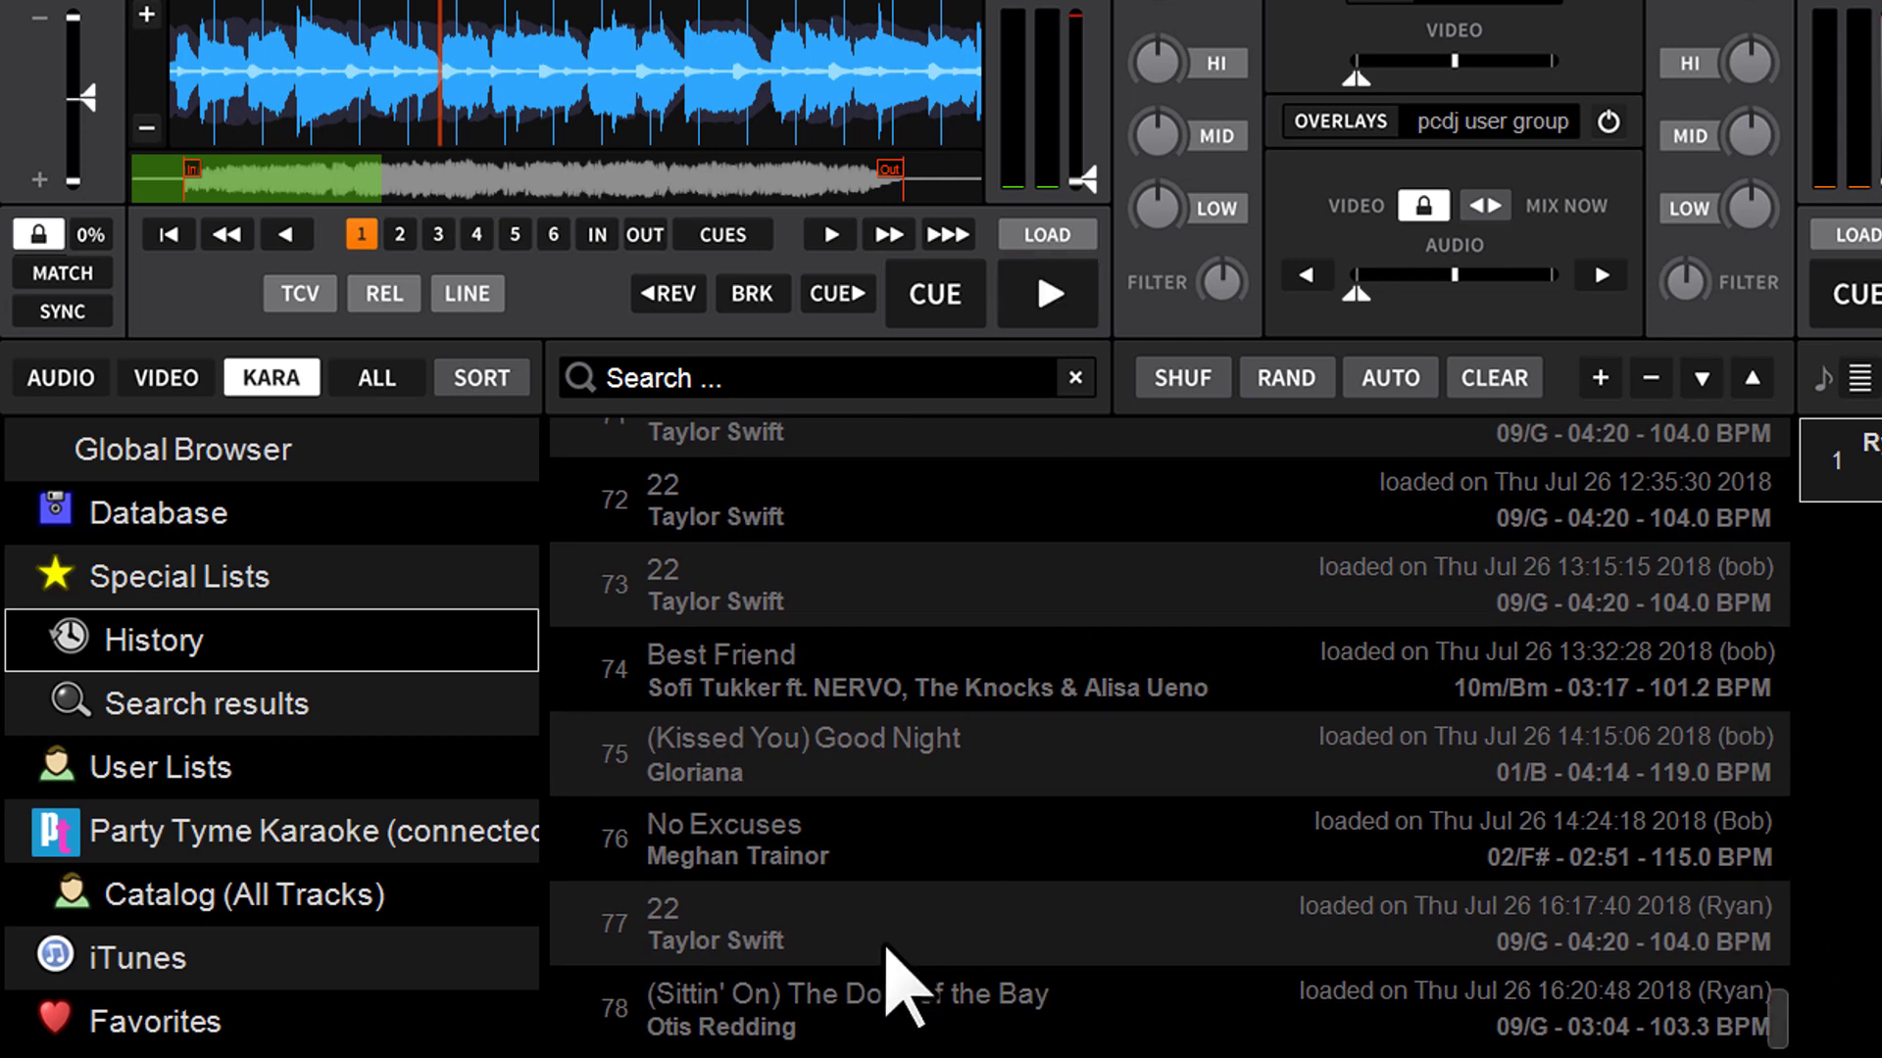
{"action": "left_click", "coordinate": [835, 1020]}
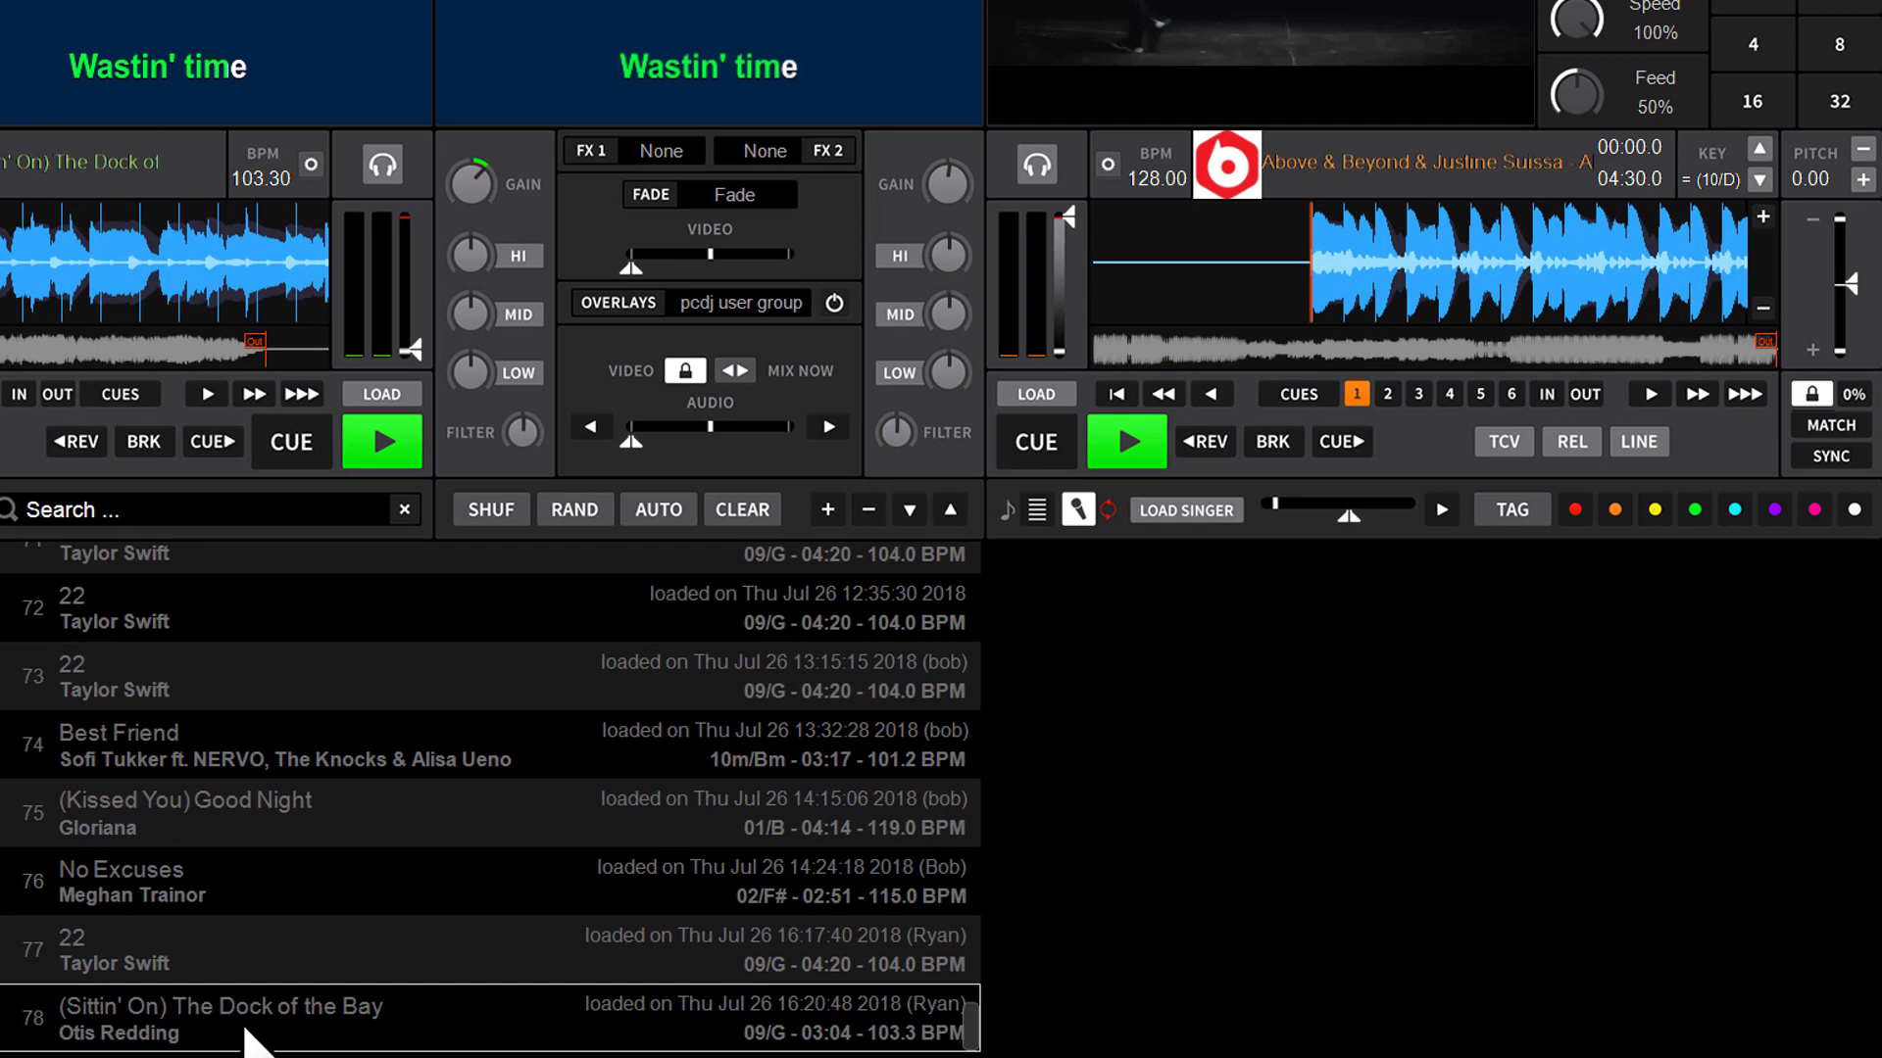
- Re-request history entry 78 for Ryan at key +1.50 and drag it back into his queue
{"action": "double_click", "coordinate": [431, 1039]}
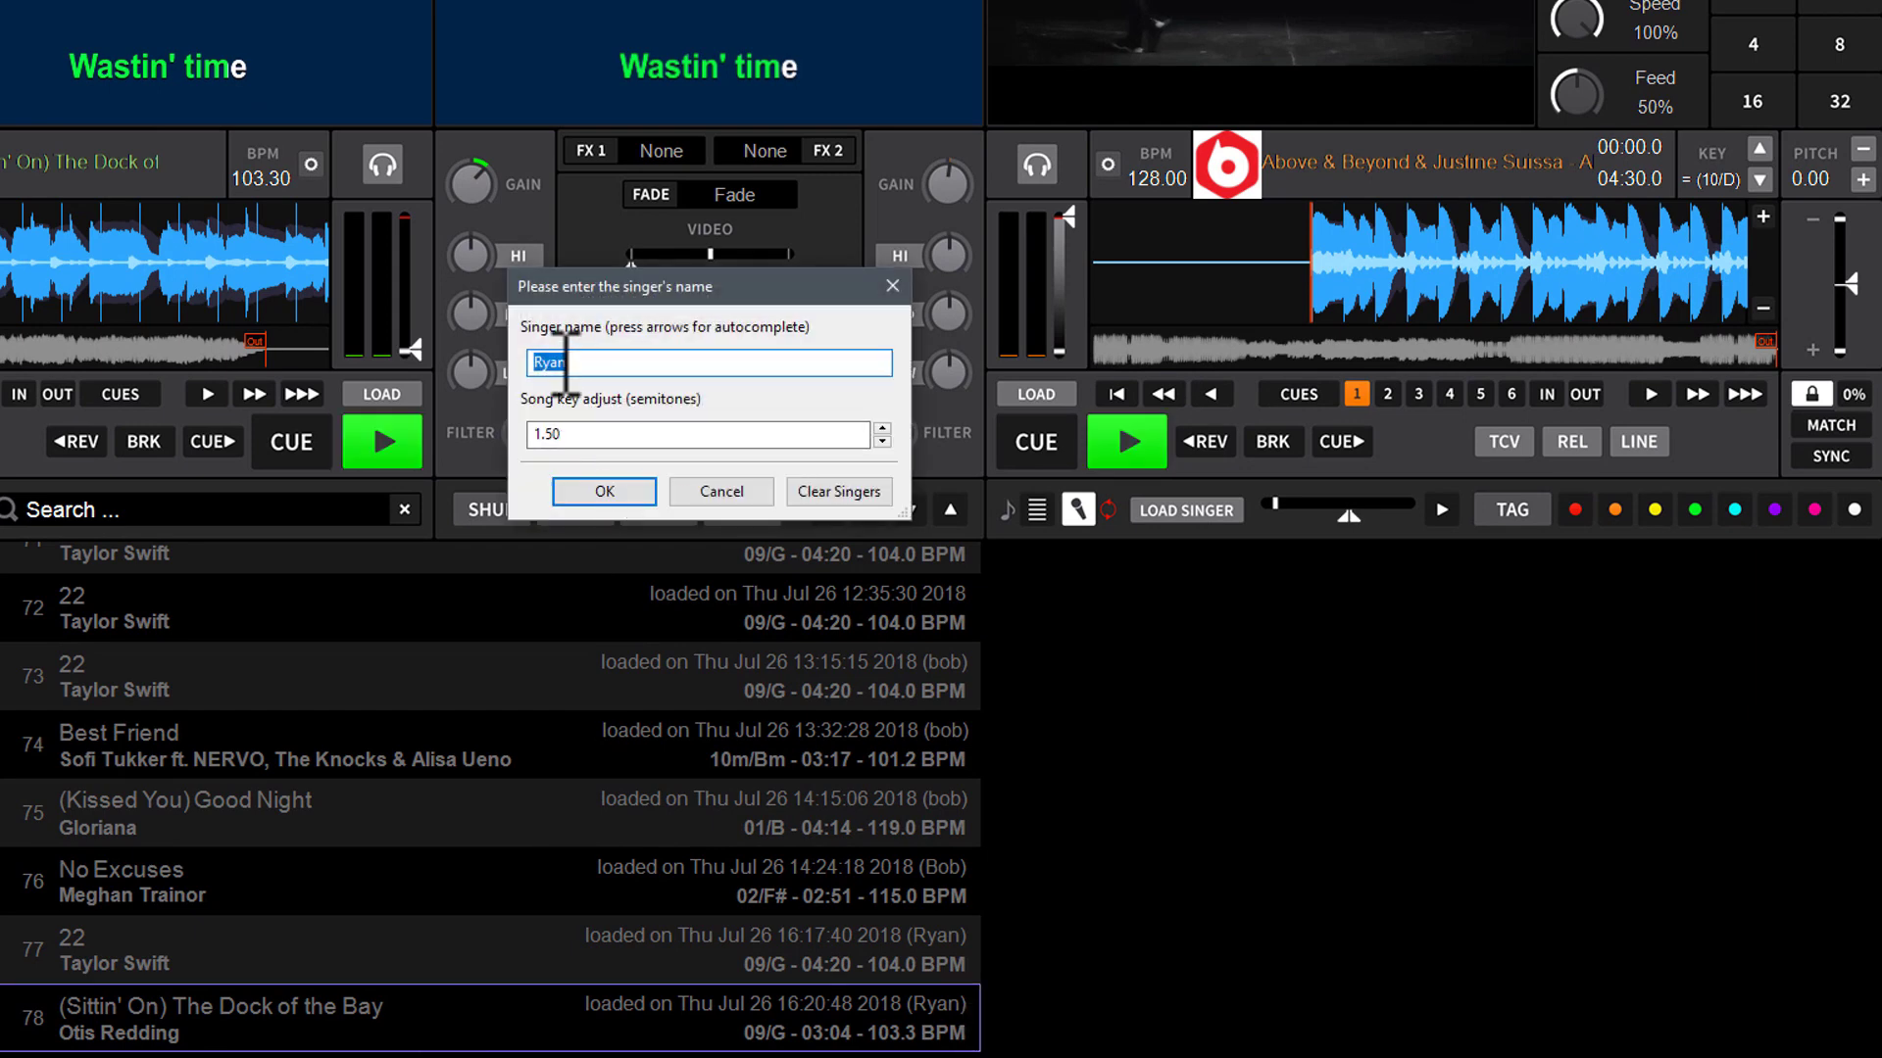
{"action": "left_click", "coordinate": [604, 492]}
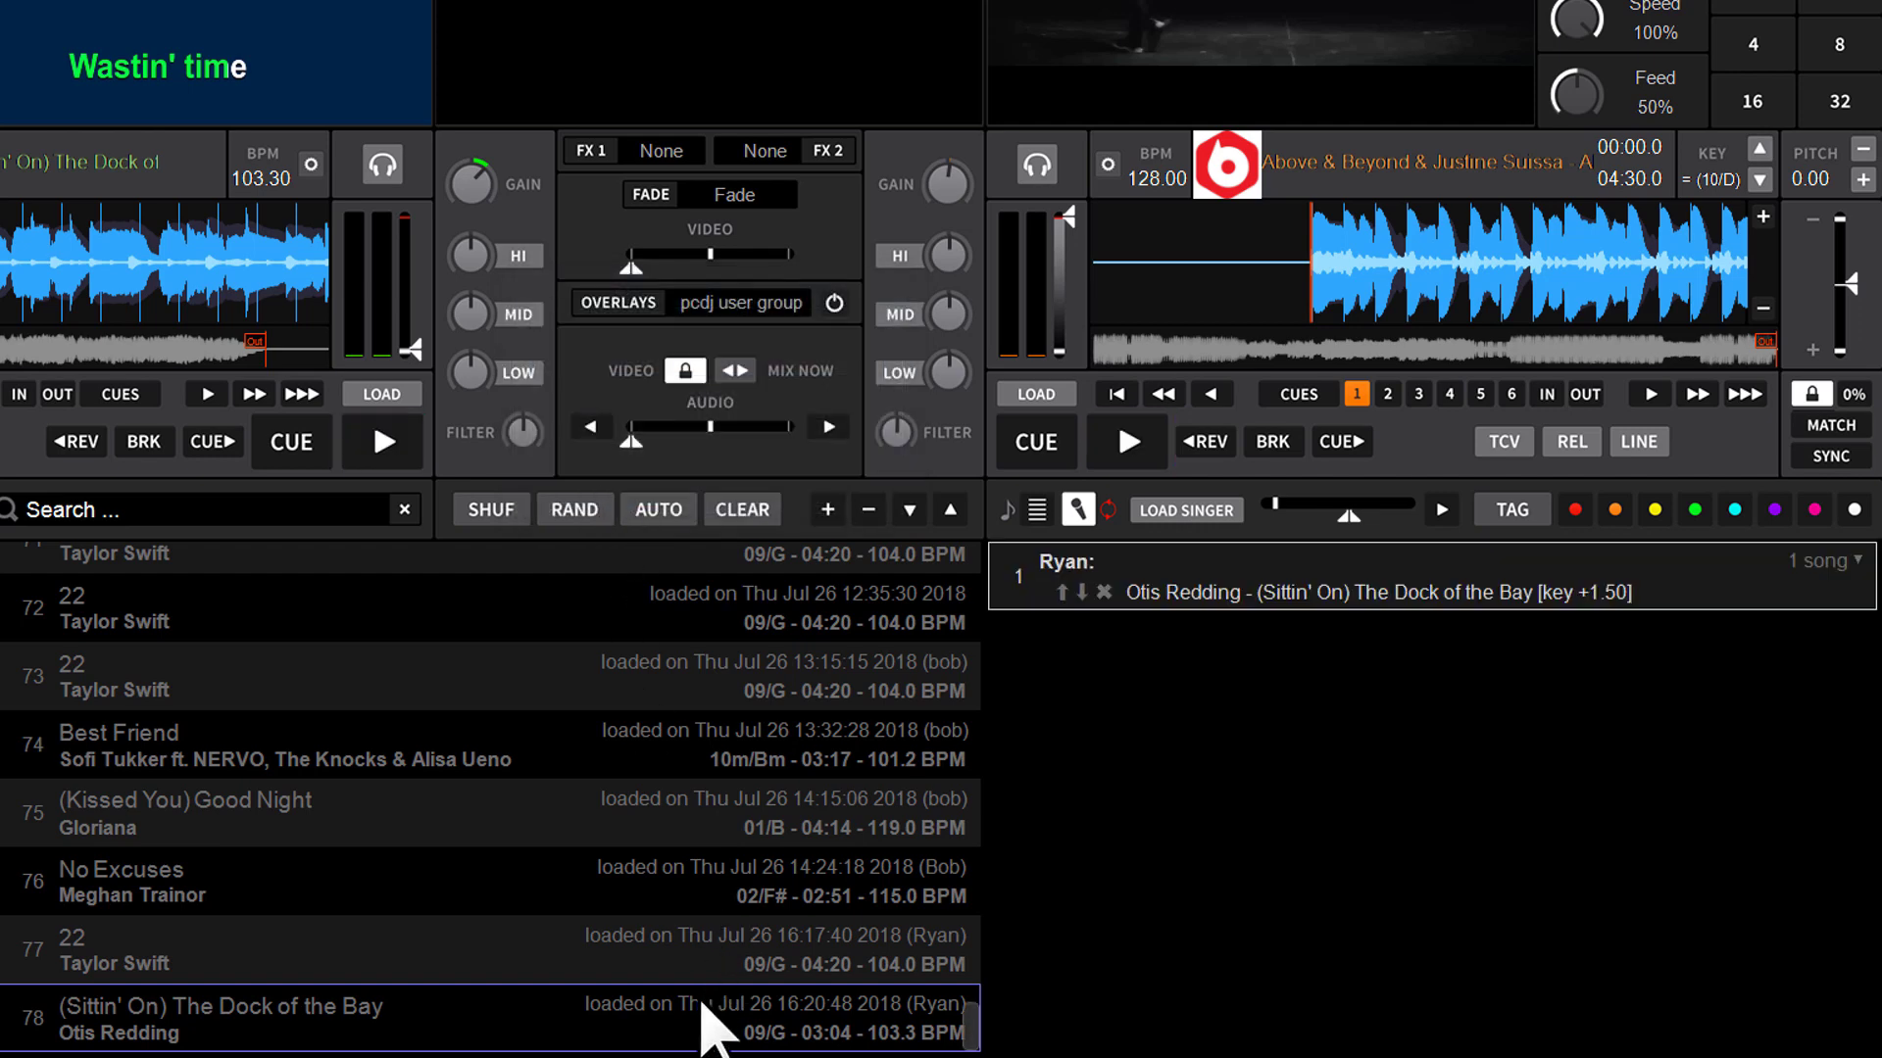
{"action": "double_click", "coordinate": [1262, 594]}
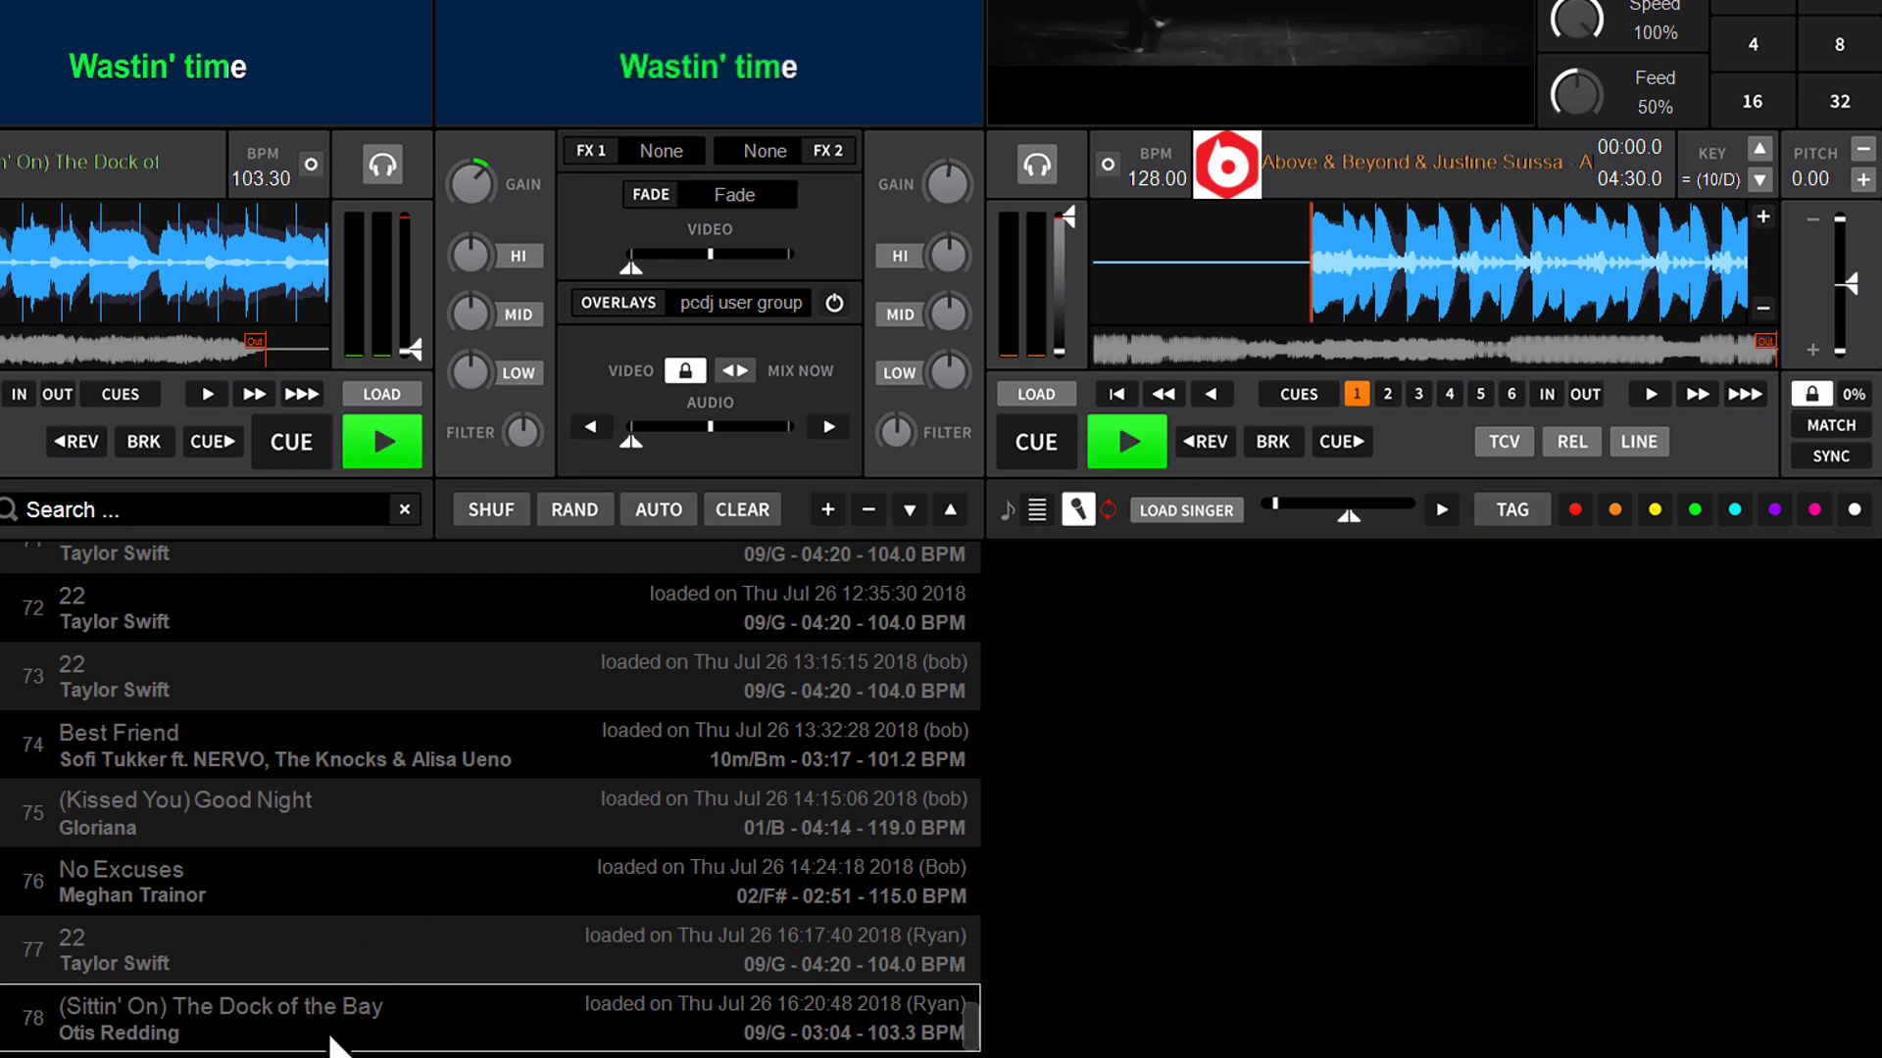
{"action": "left_click_drag", "start_coordinate": [957, 1029], "coordinate": [1499, 863]}
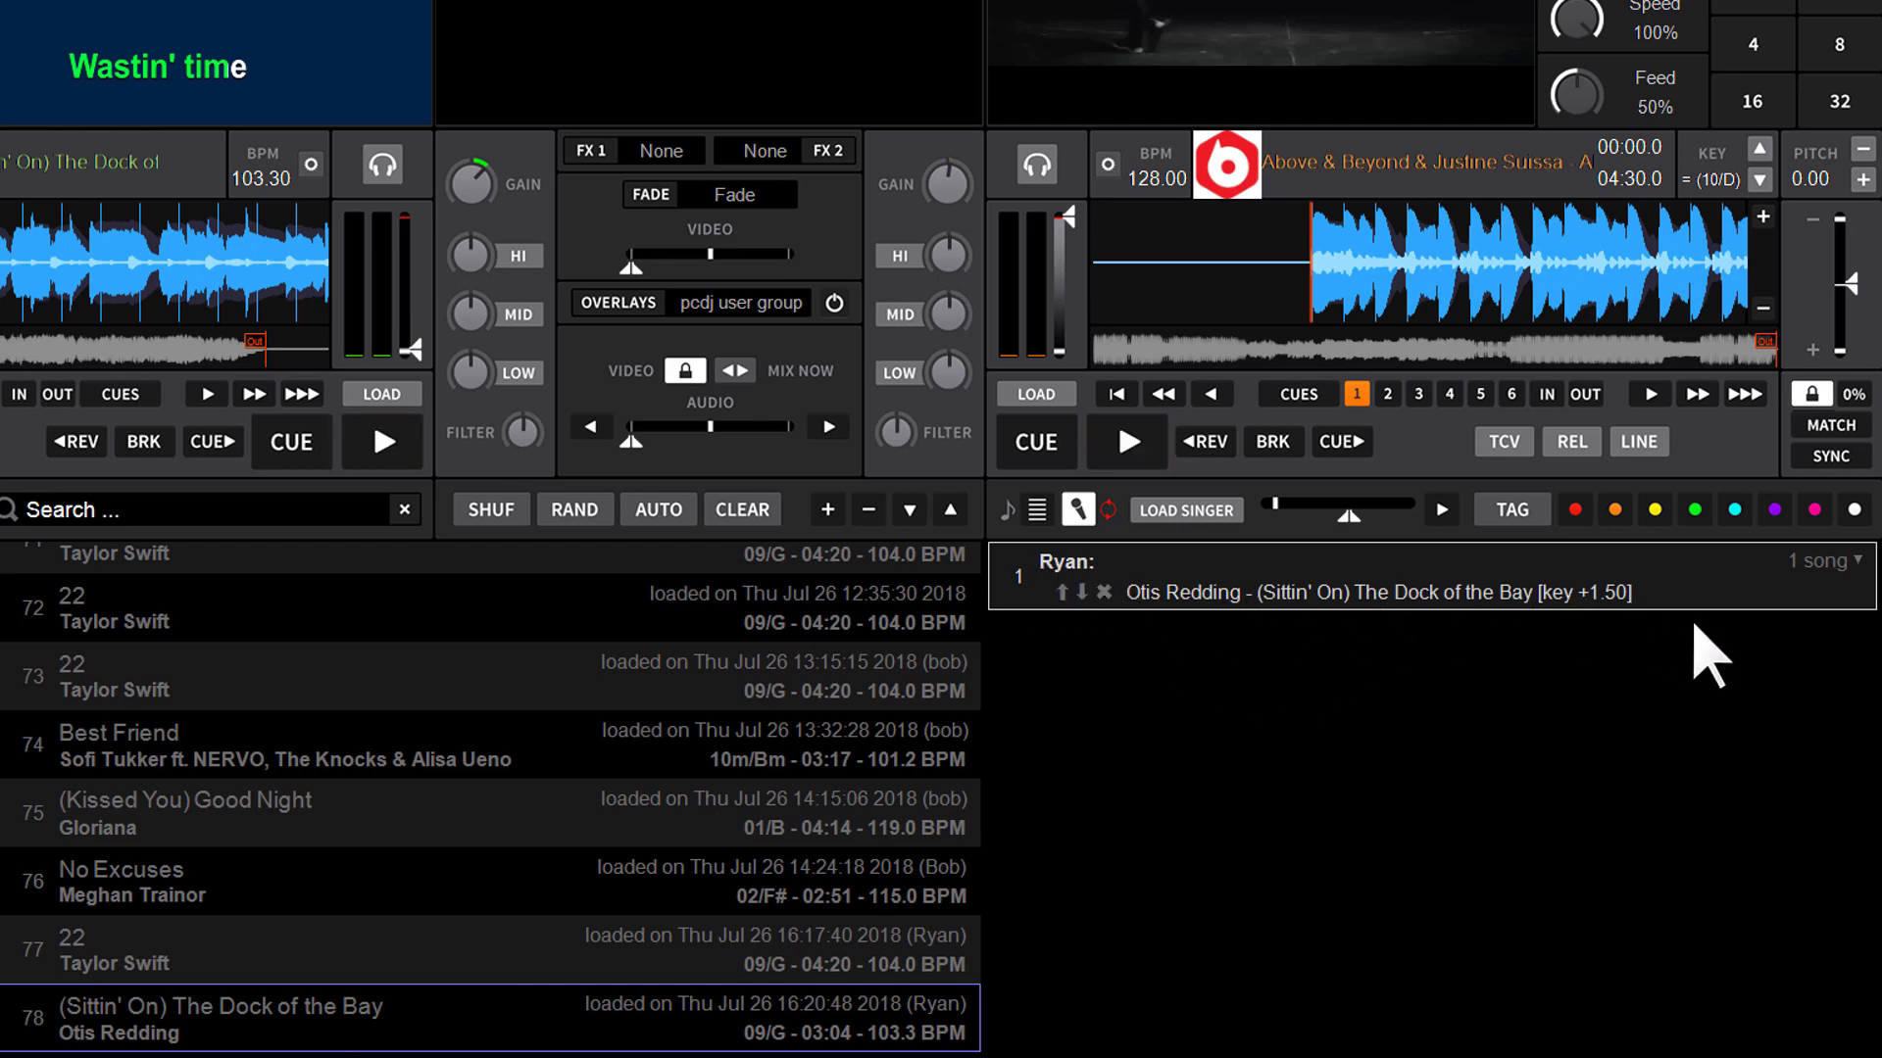
- Search the library for 's:ryan' and scroll through the nine tracks sung by Ryan
{"action": "left_click", "coordinate": [282, 507]}
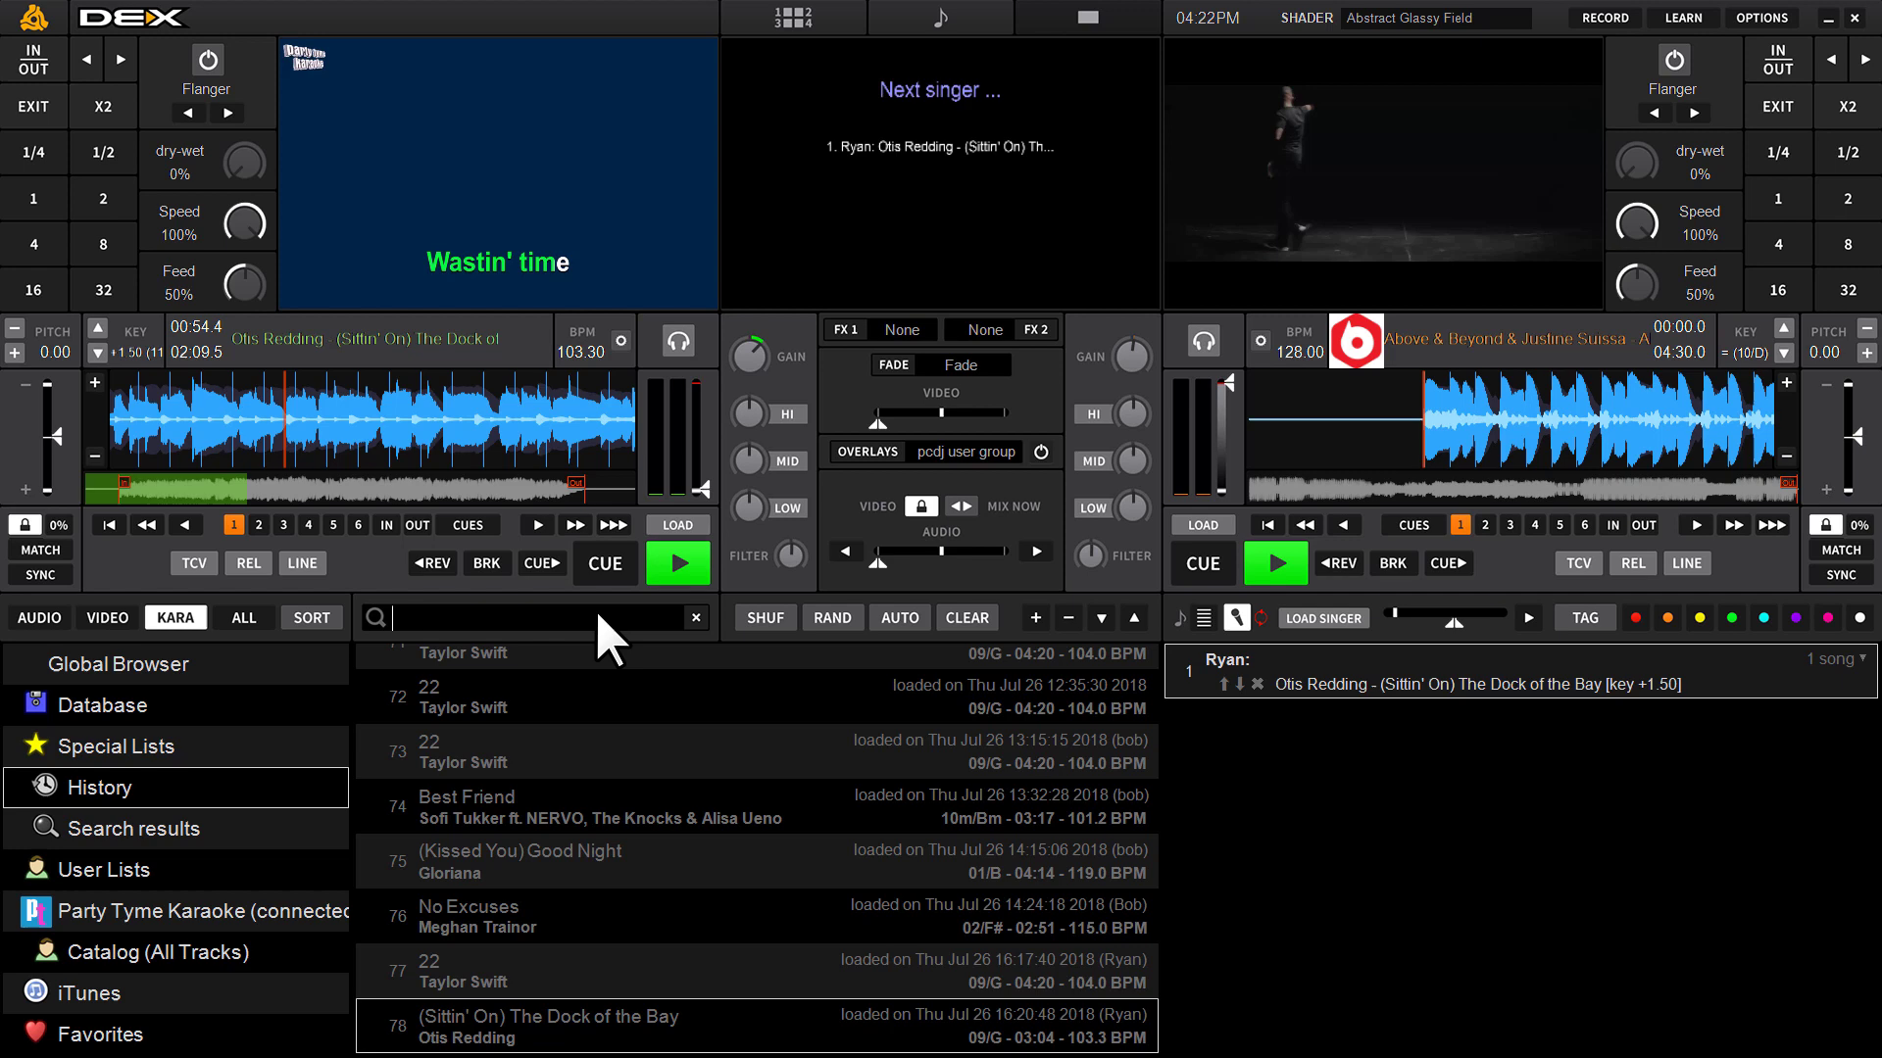
{"action": "type", "text": "s:"}
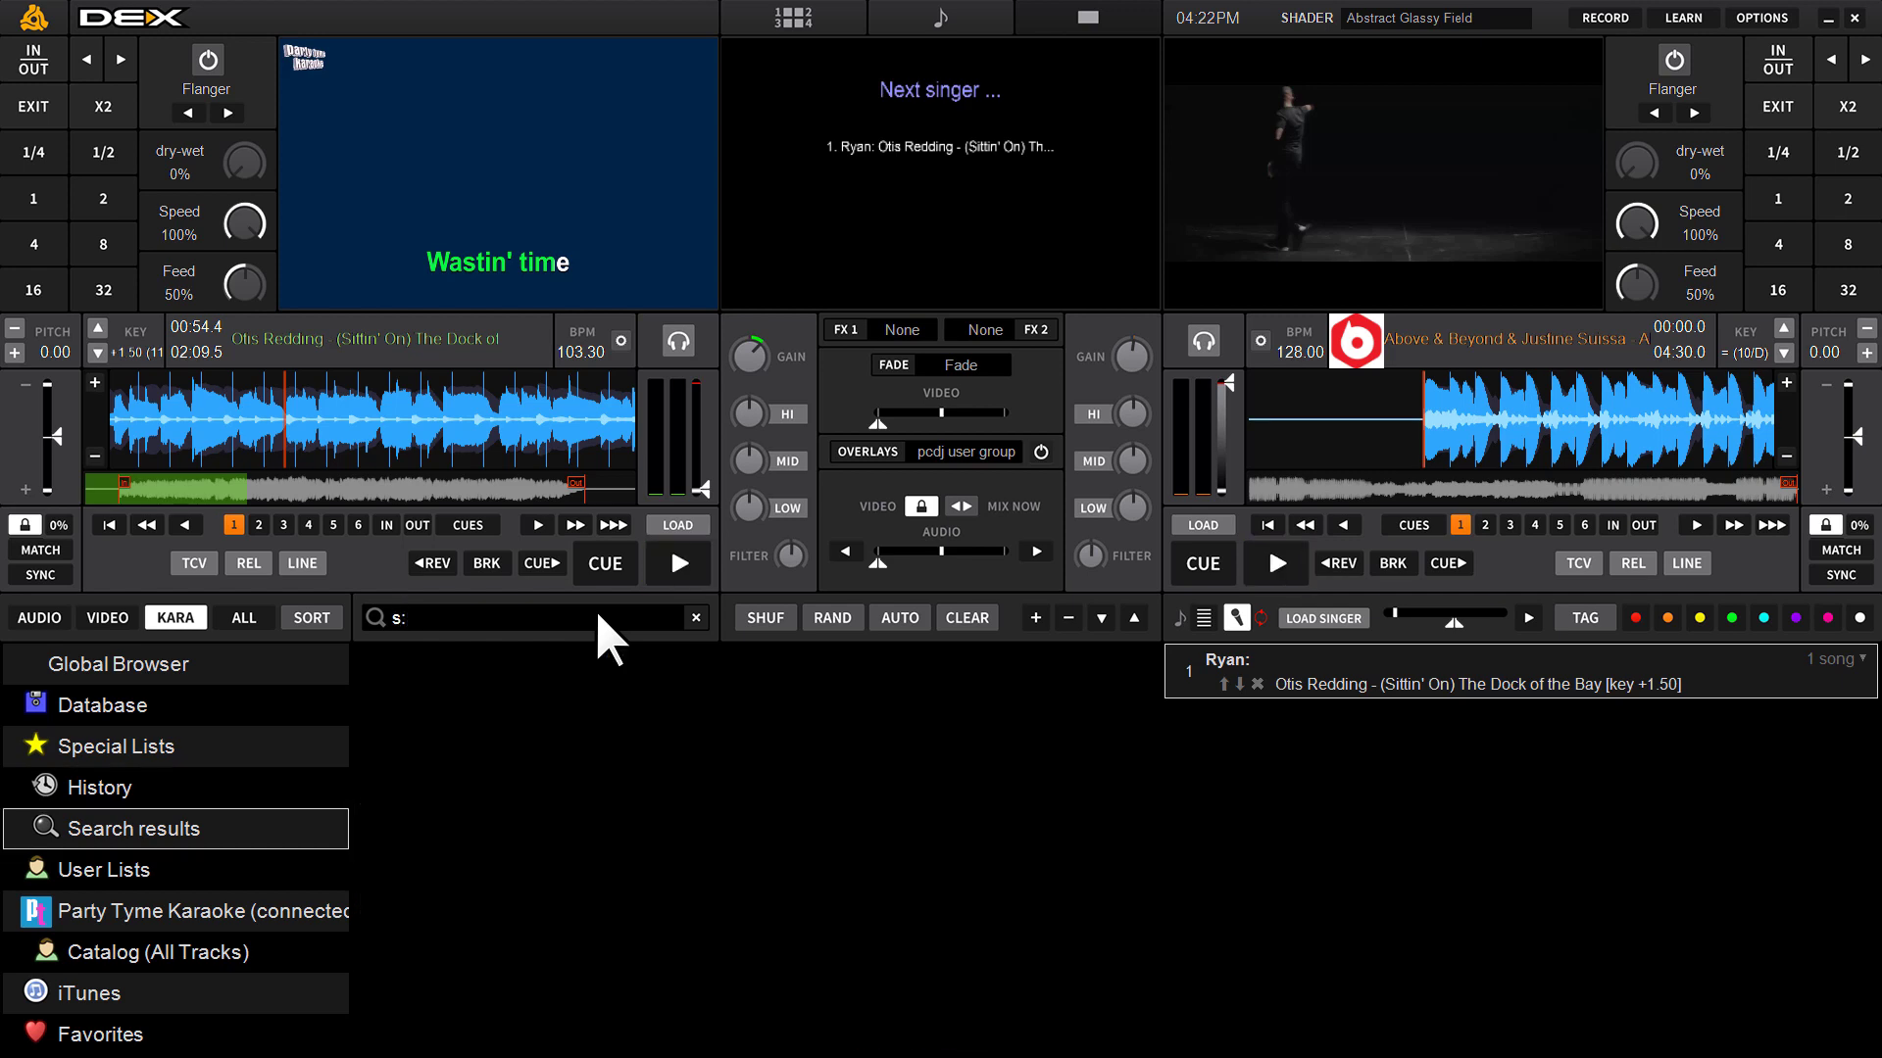
{"action": "type", "text": "ryan"}
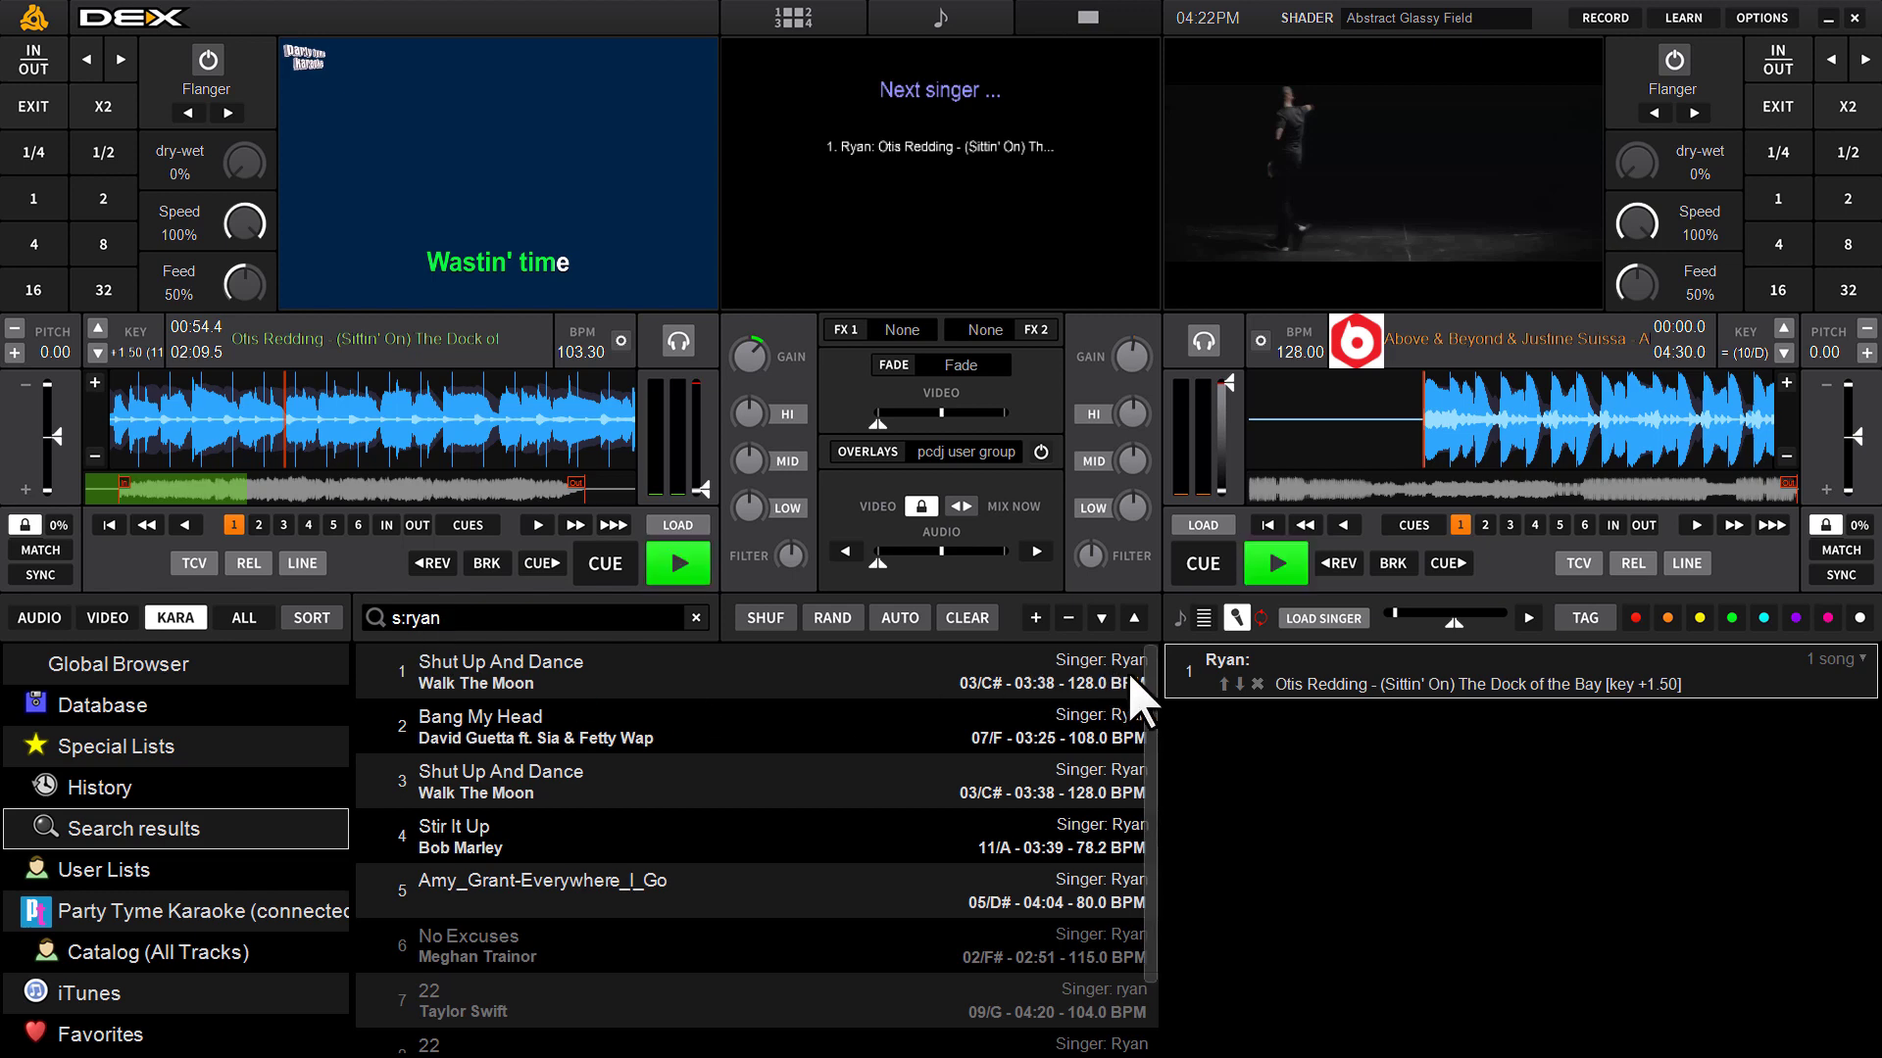
{"action": "scroll", "coordinate": [1154, 692], "scroll_direction": "down", "scroll_amount": 2}
{"action": "scroll", "coordinate": [1161, 843], "scroll_direction": "up", "scroll_amount": 2}
{"action": "scroll", "coordinate": [1166, 863], "scroll_direction": "down", "scroll_amount": 2}
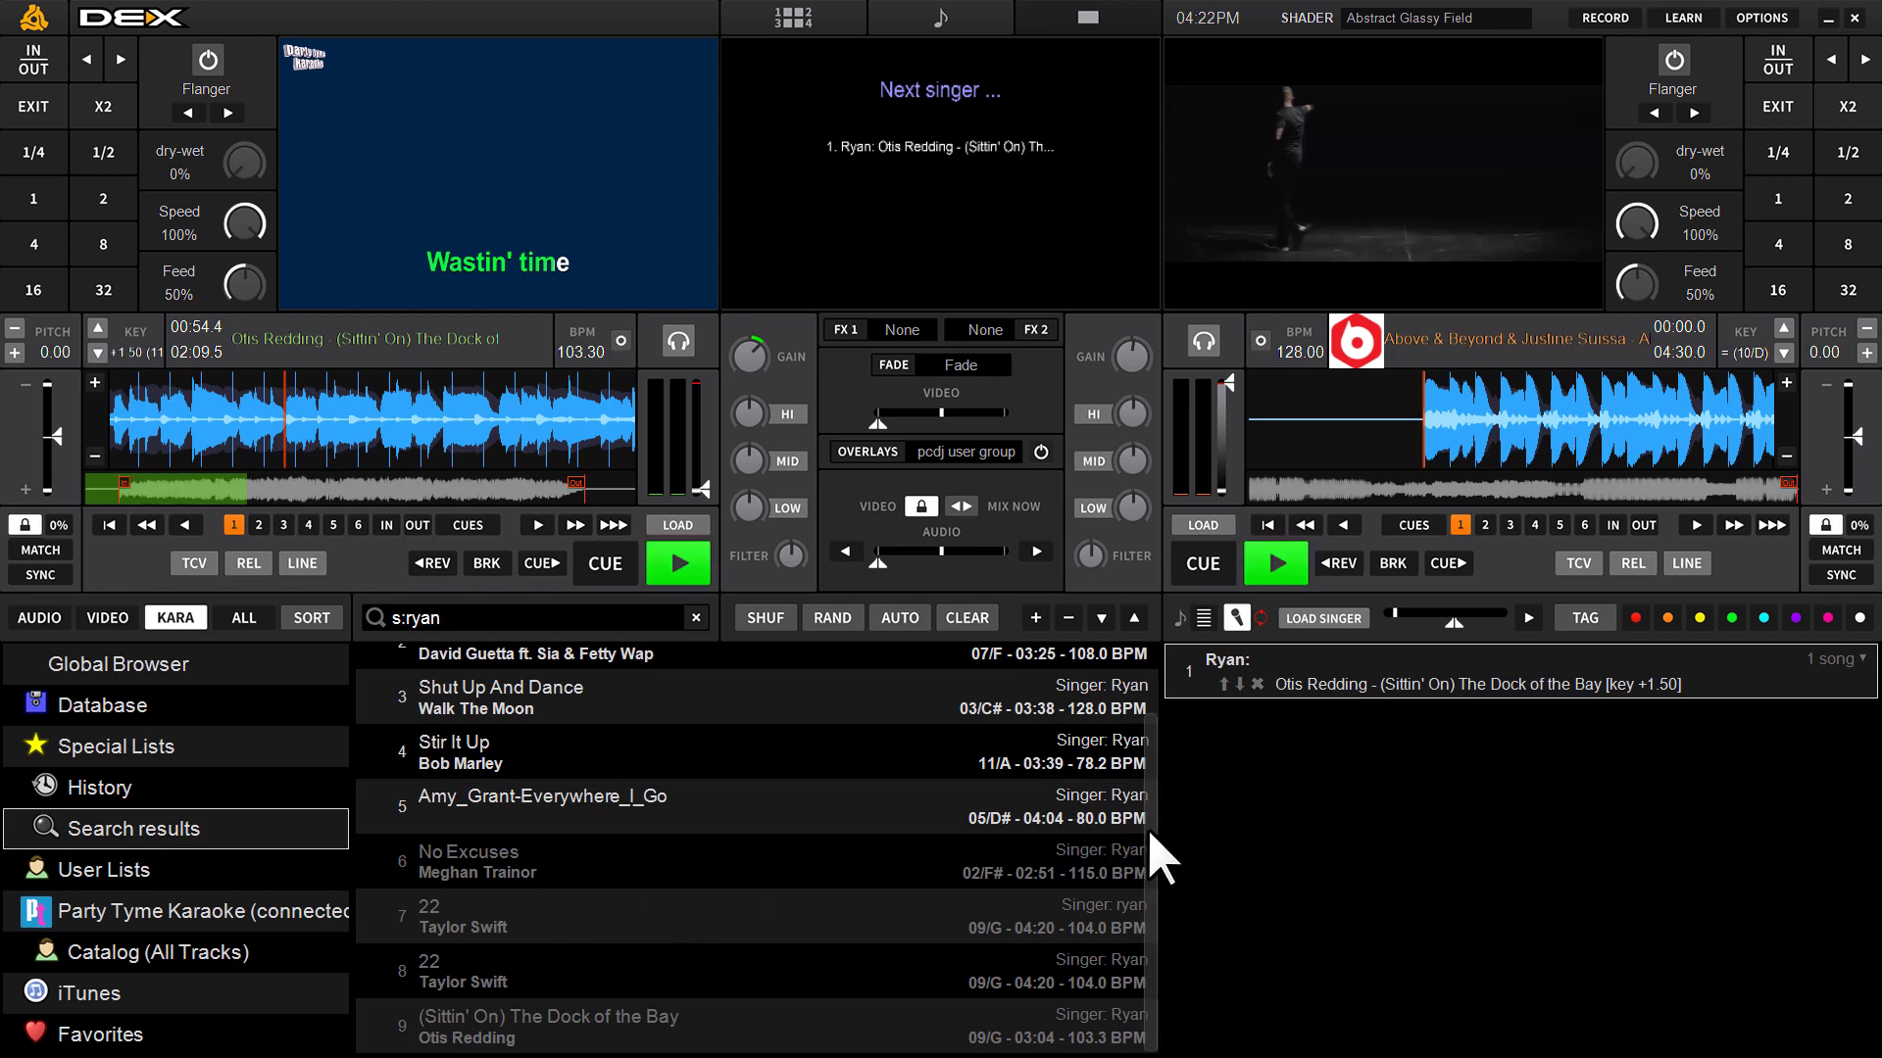
{"action": "left_click_drag", "start_coordinate": [1154, 873], "coordinate": [1154, 713]}
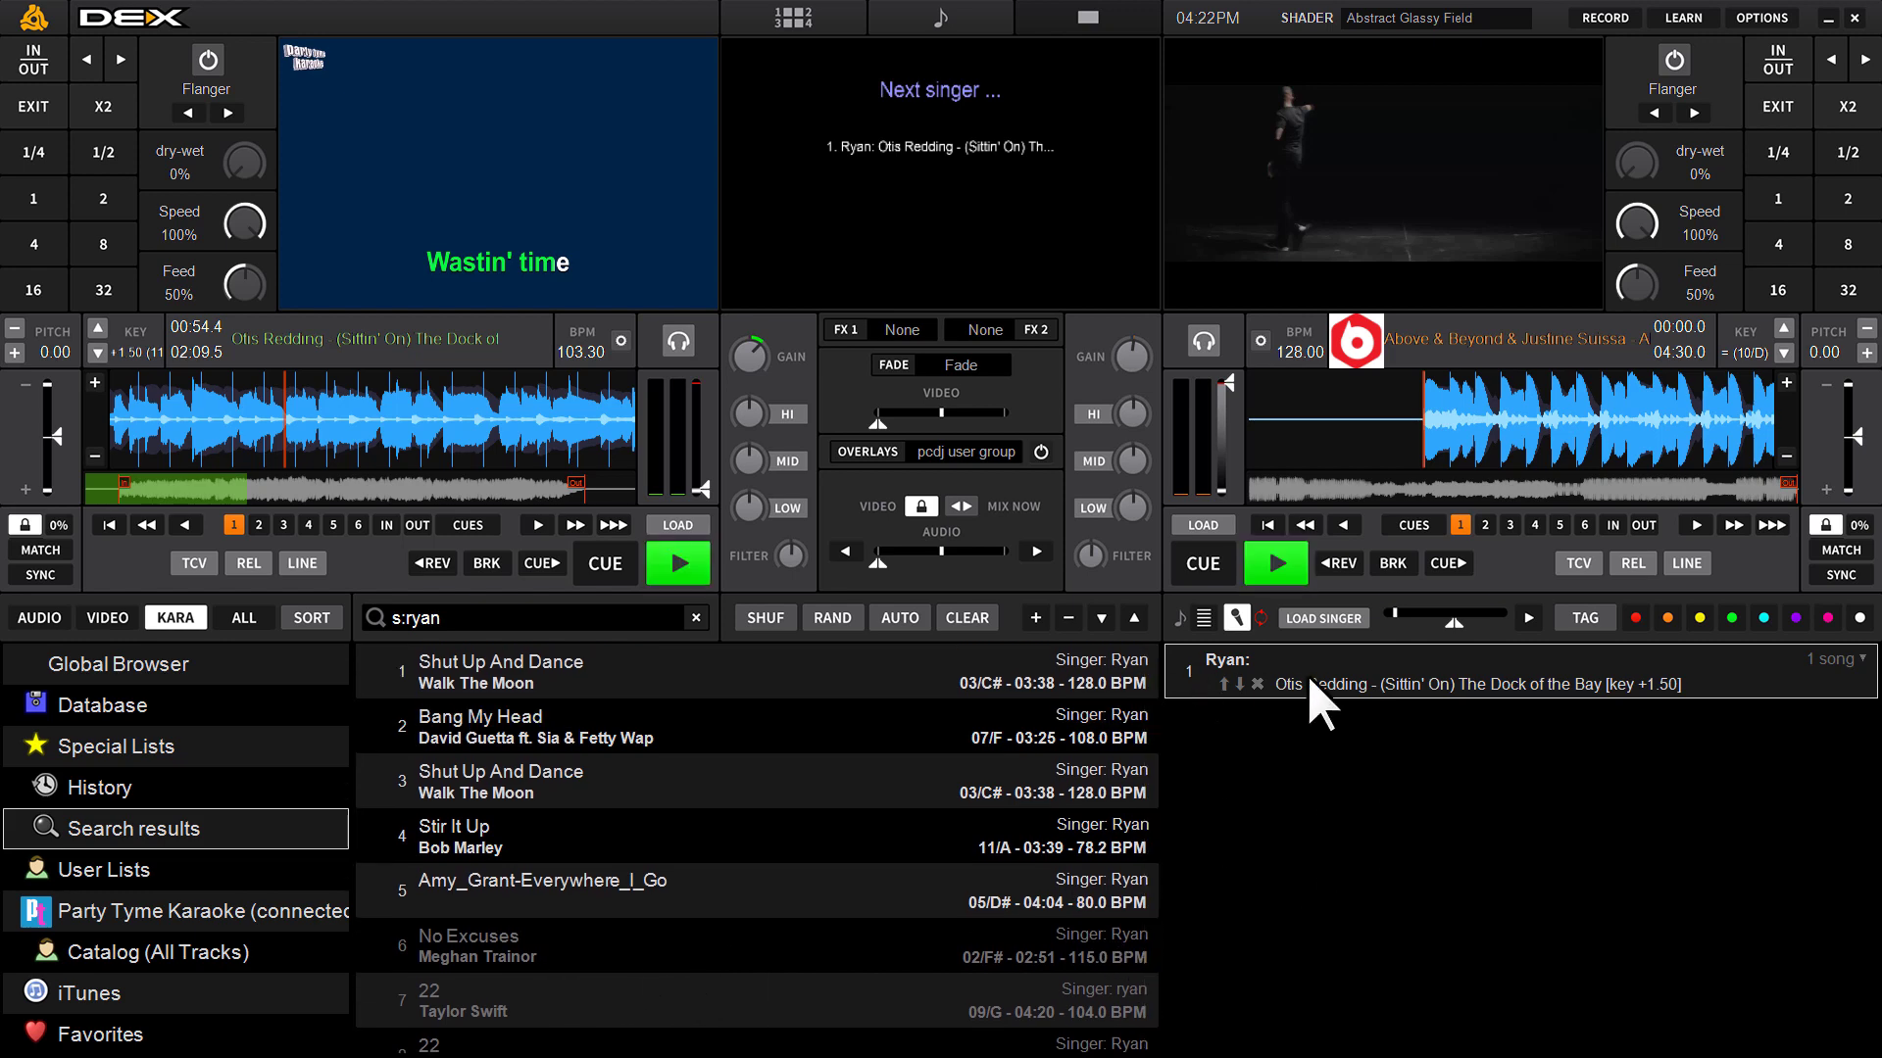